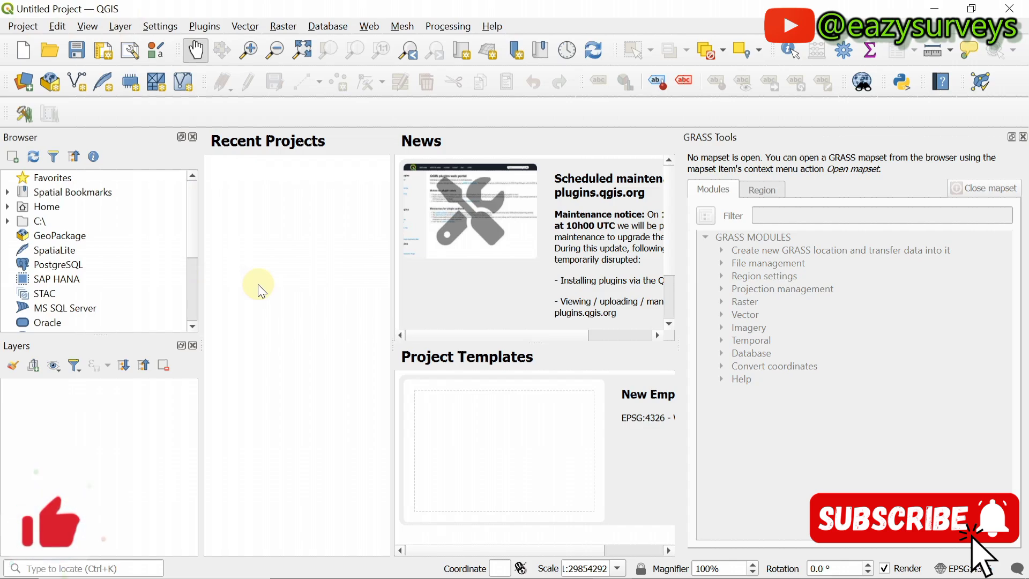
Step: Open Manage and Install Plugins from the Plugins menu and browse the 1446-plugin list
click(213, 29)
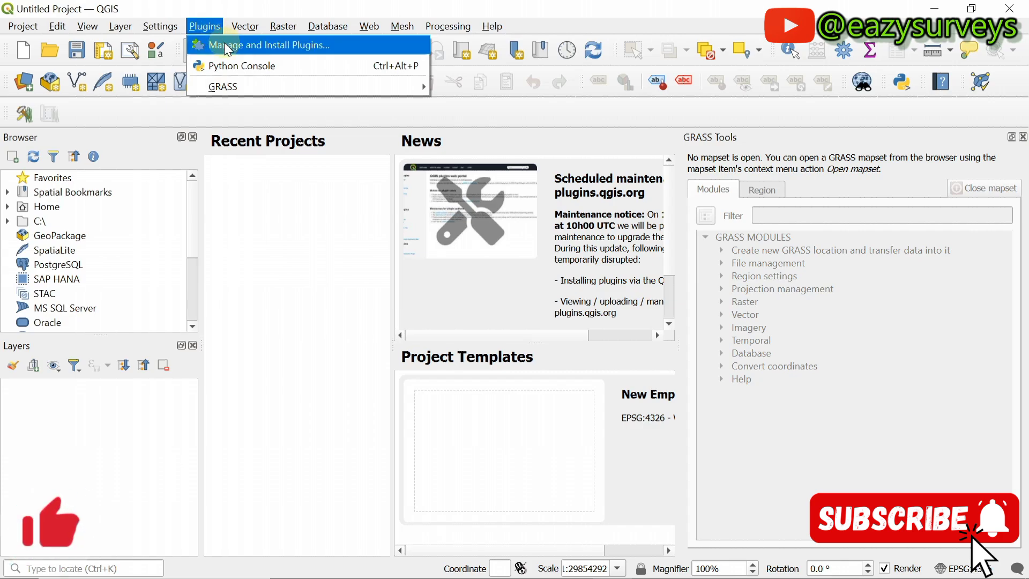
click(228, 48)
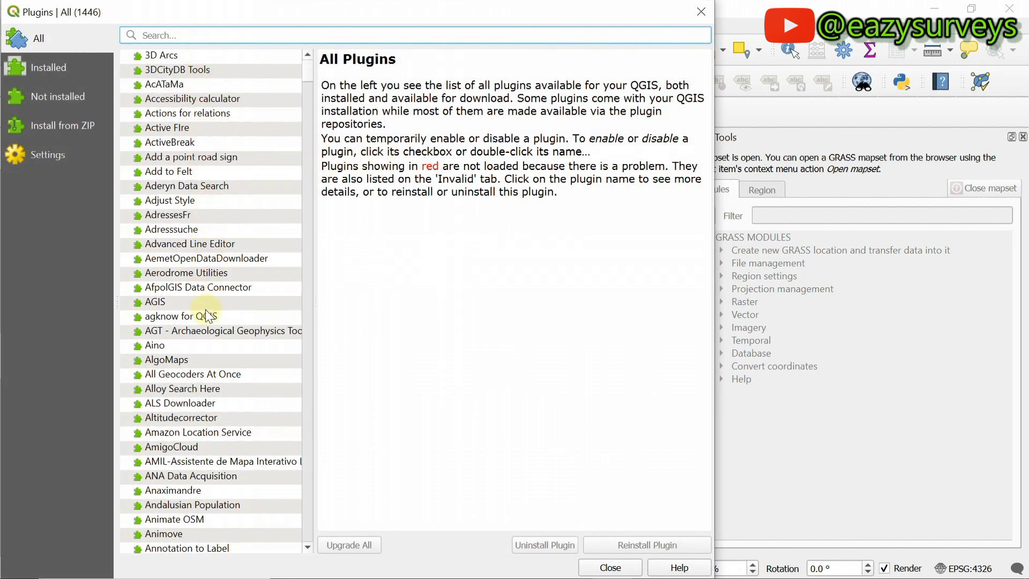
scroll(207, 346, down, 14)
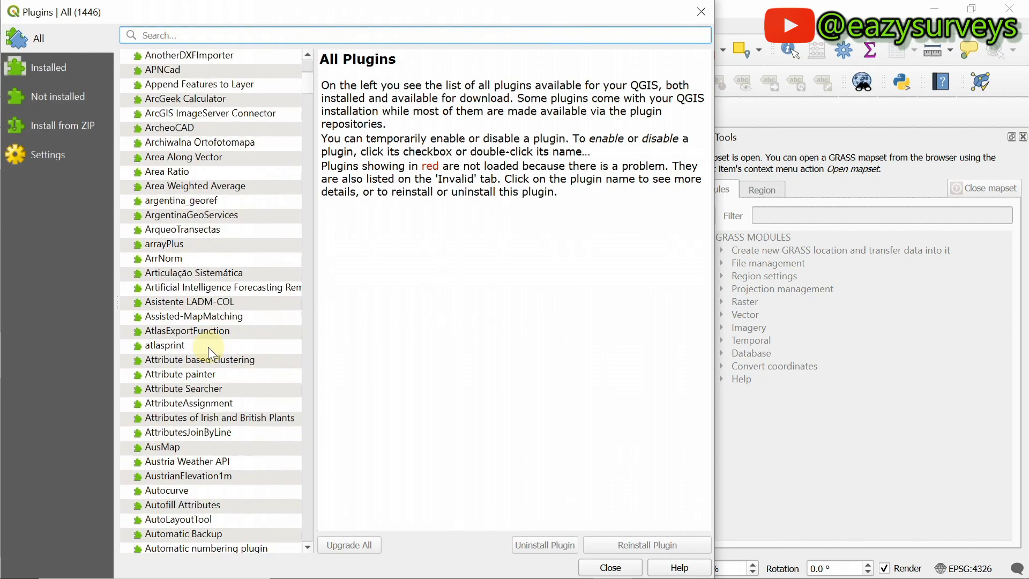
scroll(208, 346, down, 5)
scroll(208, 340, up, 10)
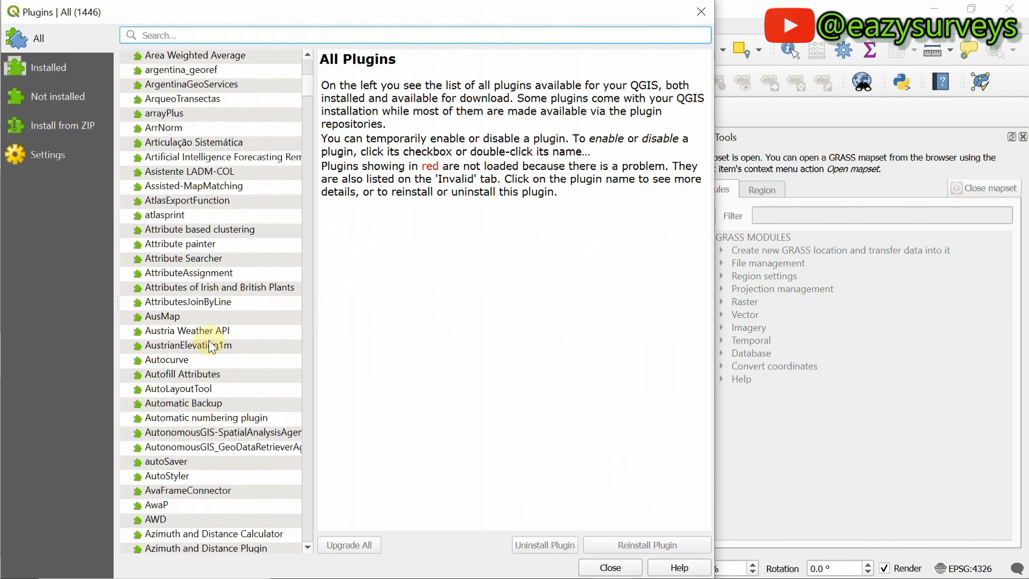
scroll(230, 143, down, 13)
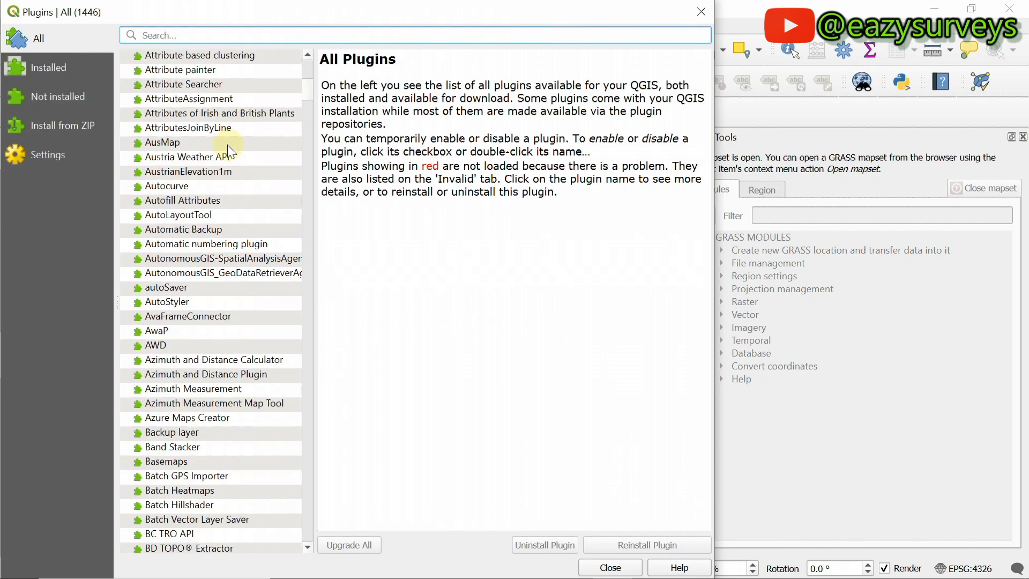
scroll(226, 145, up, 8)
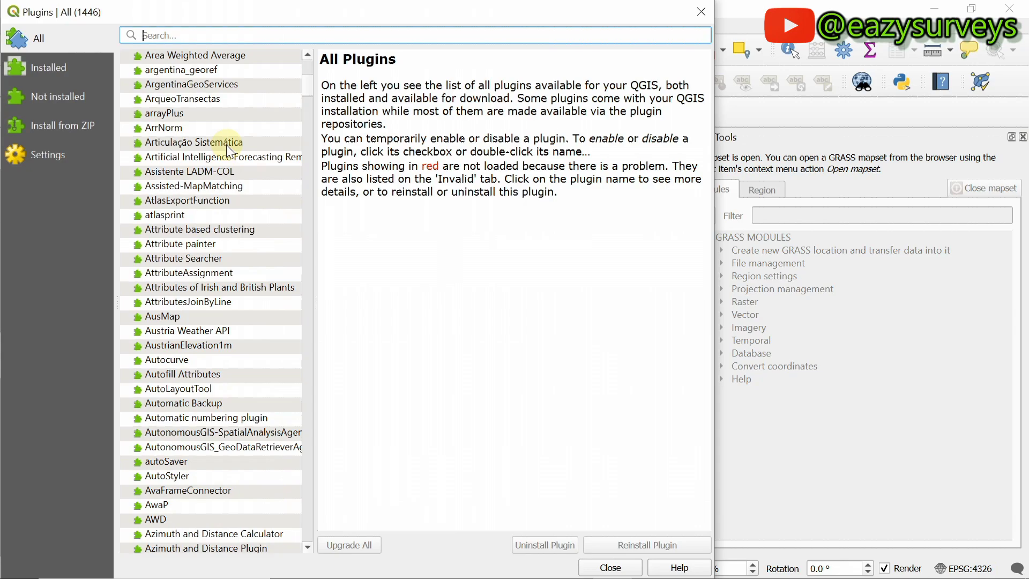
scroll(226, 145, up, 16)
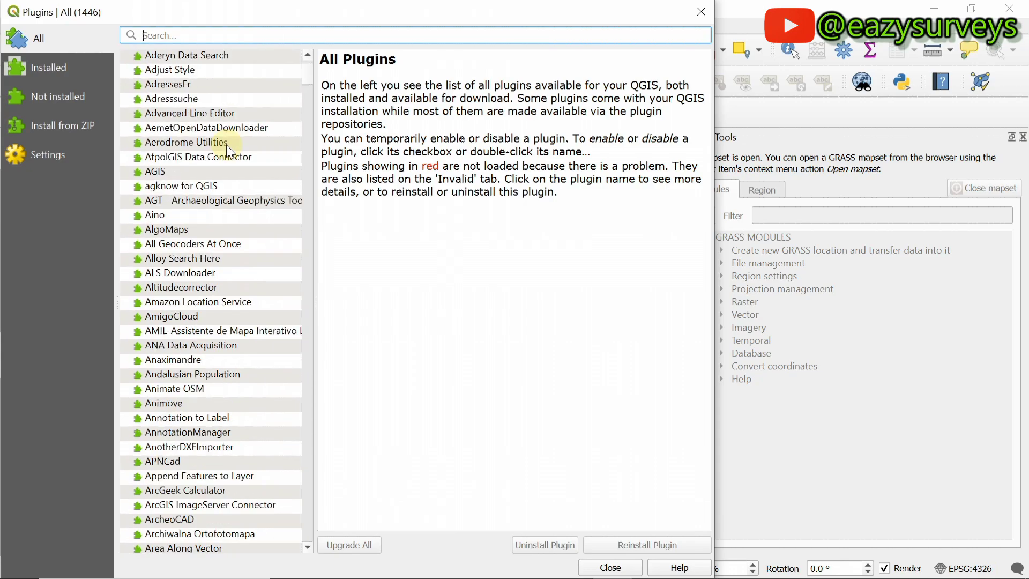
scroll(227, 144, down, 15)
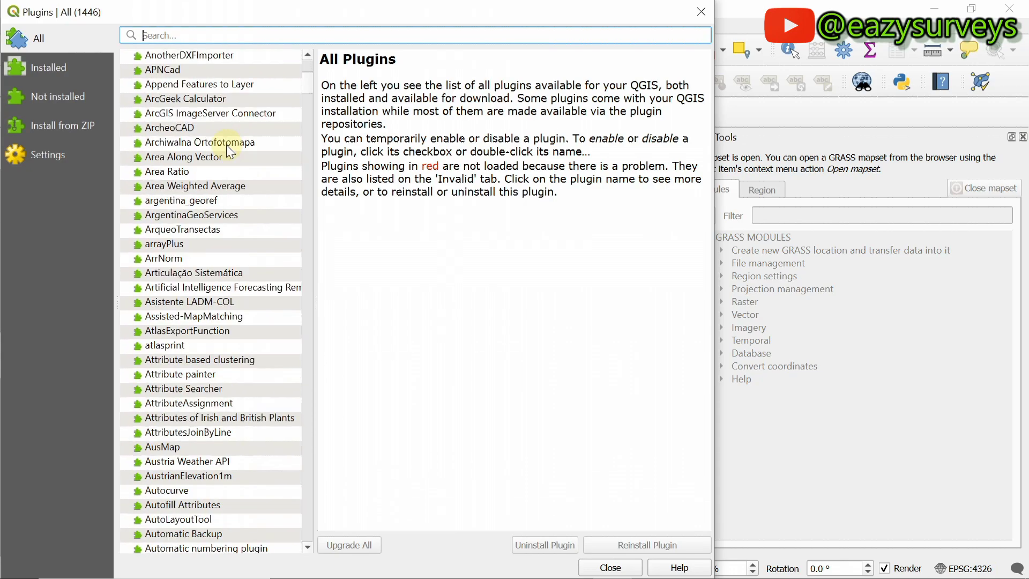
scroll(226, 144, up, 8)
scroll(226, 144, up, 7)
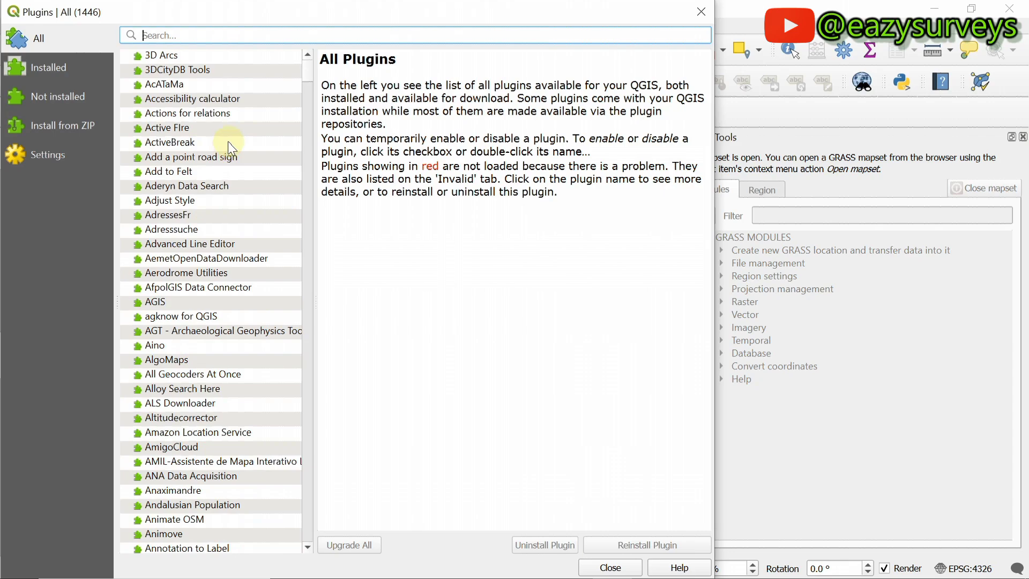
click(46, 74)
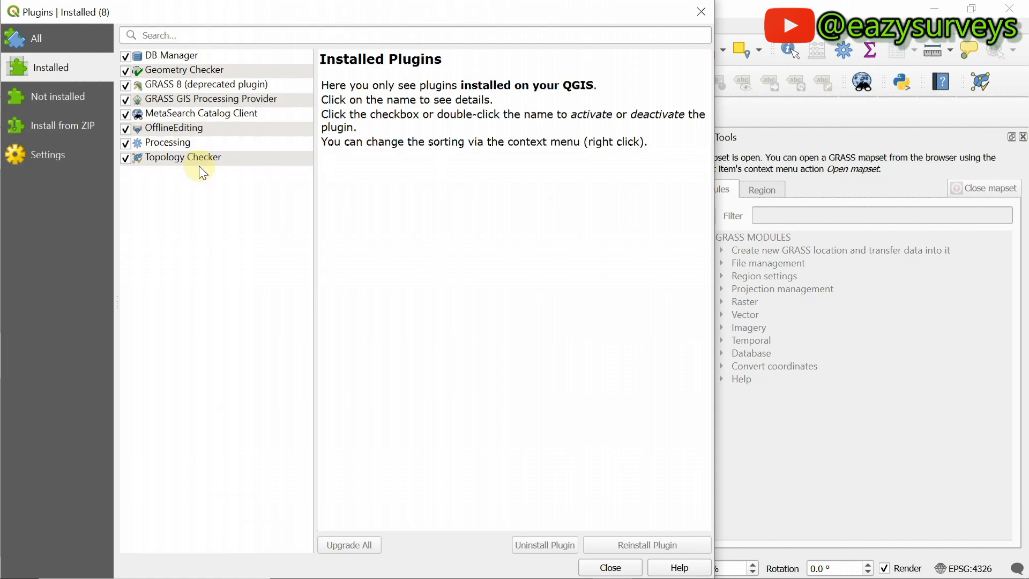
click(191, 114)
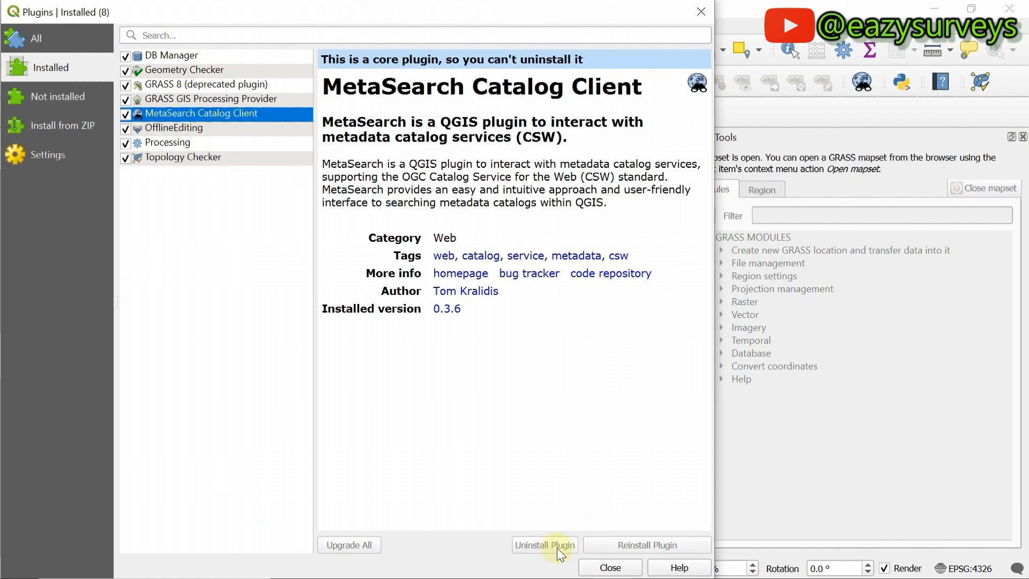
click(177, 86)
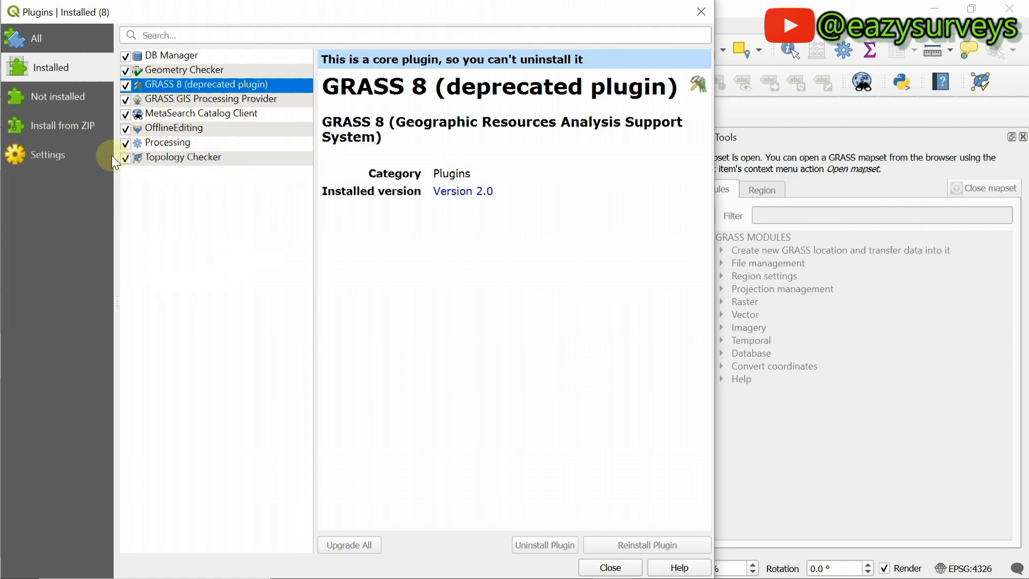
click(46, 38)
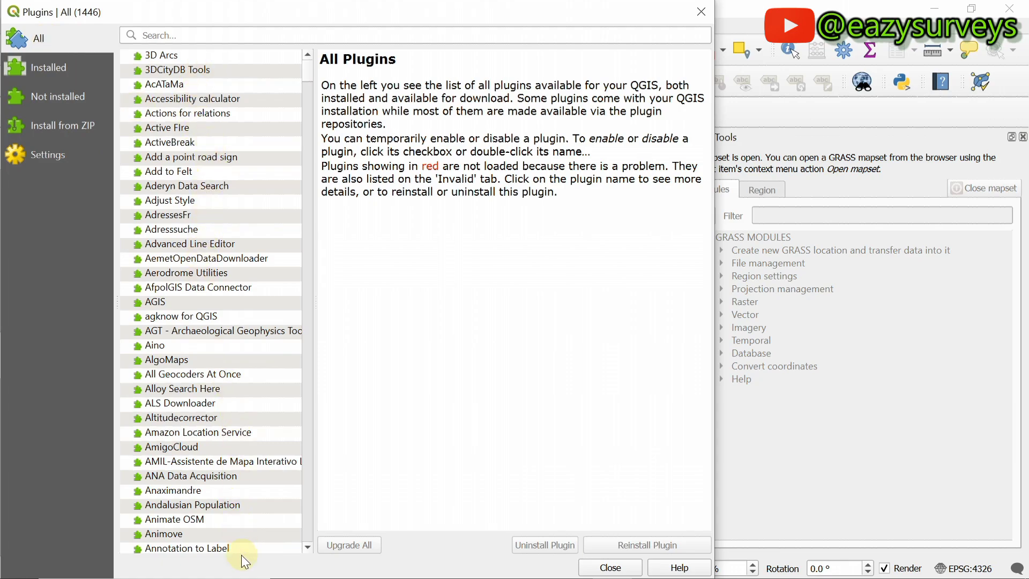
Step: Search the plugins for 'raster tracer' and select Raster Tracer to view its 0.3.3 details
click(164, 37)
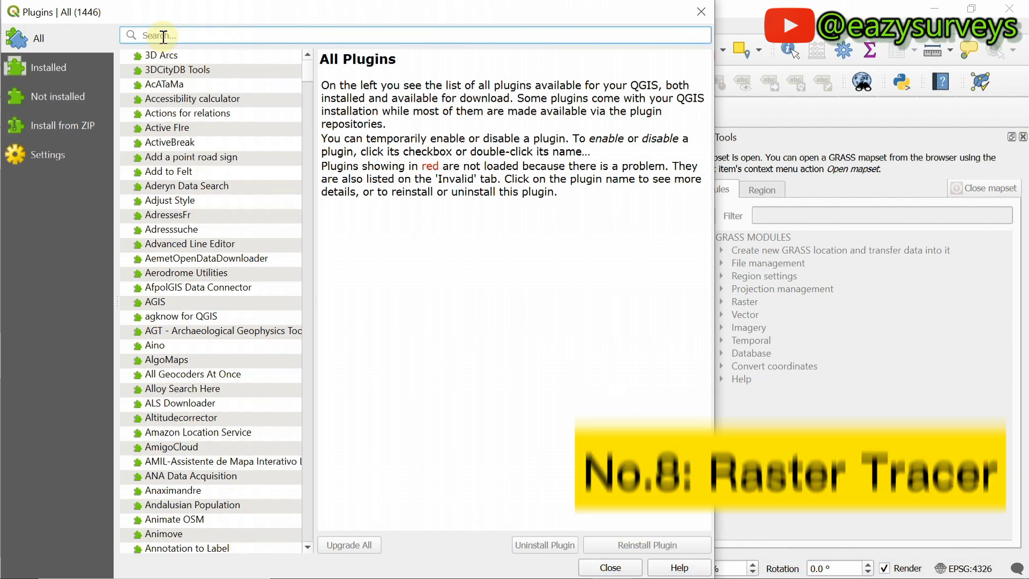
text(raster)
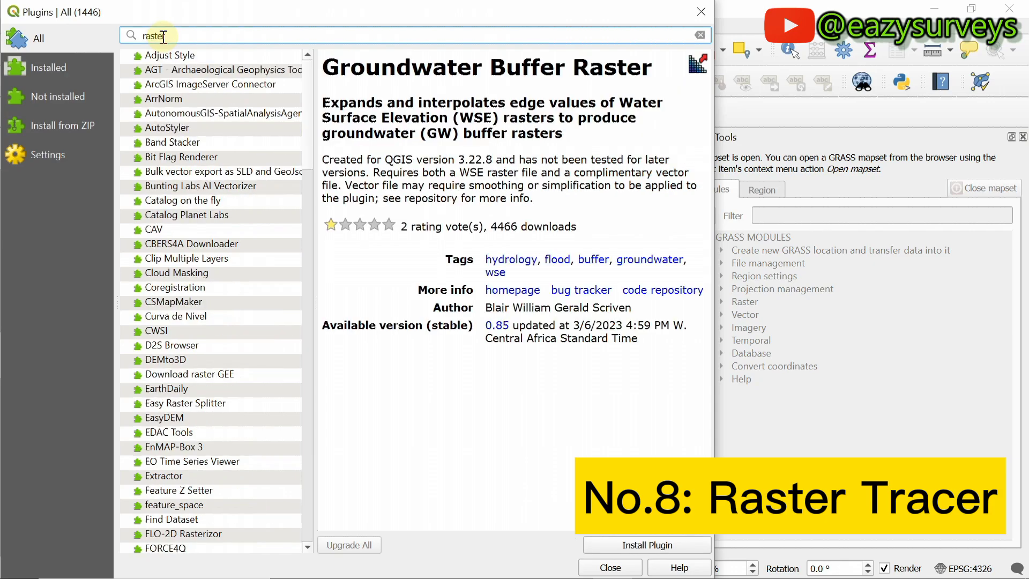
text( tracer)
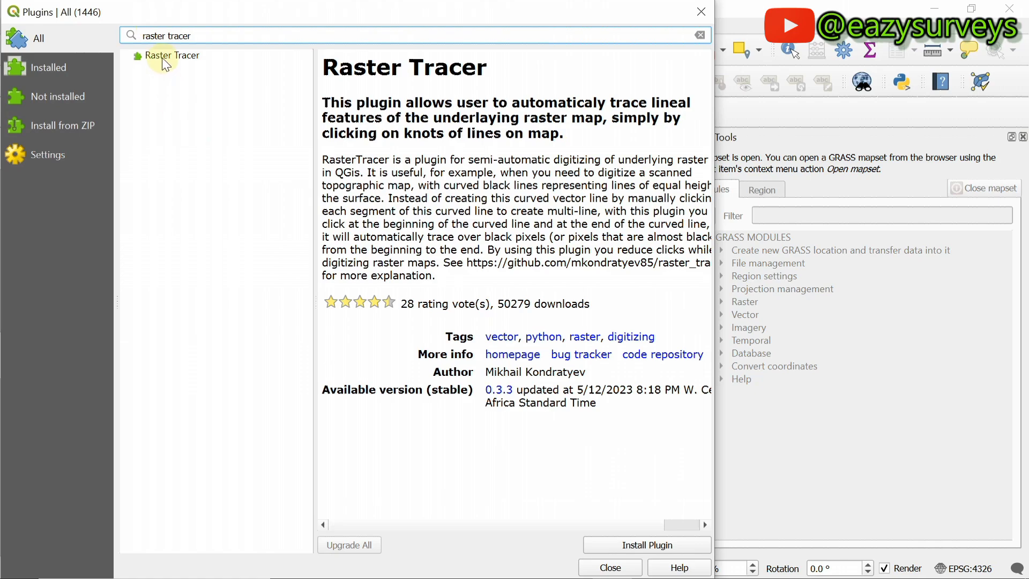
click(177, 57)
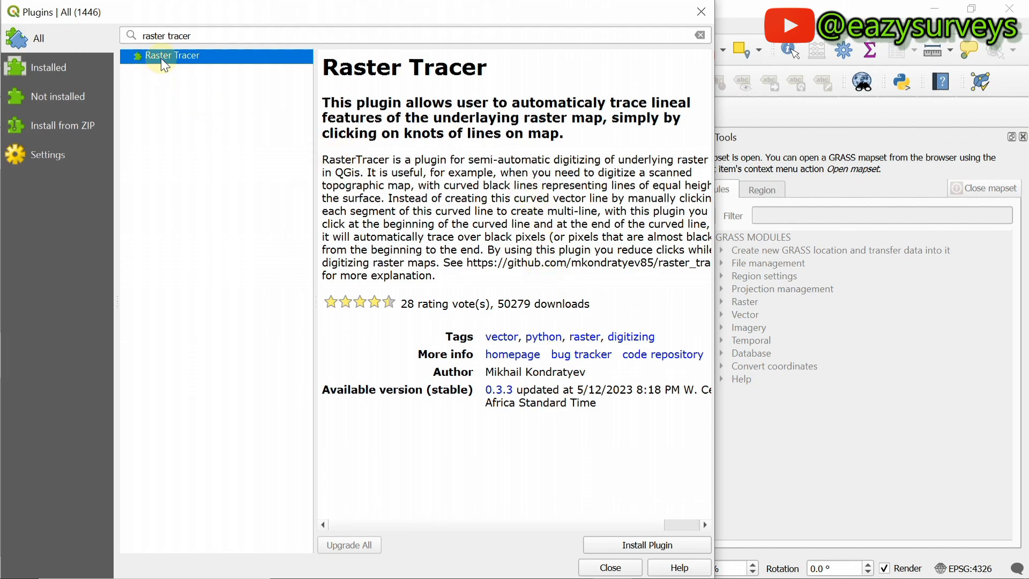
Step: Install Raster Tracer 0.3.3 and check that it appears among the installed plugins
click(634, 546)
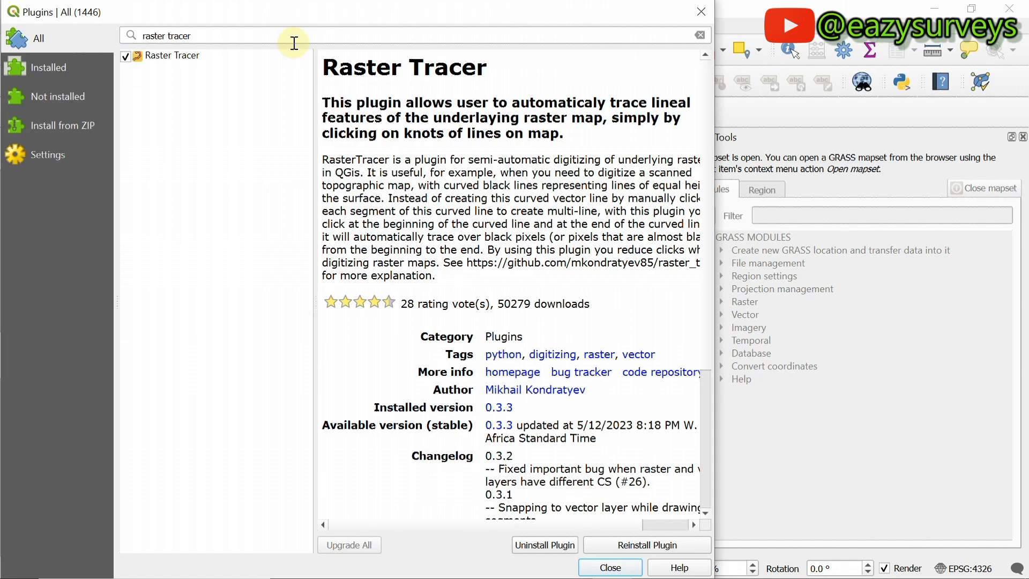
click(50, 70)
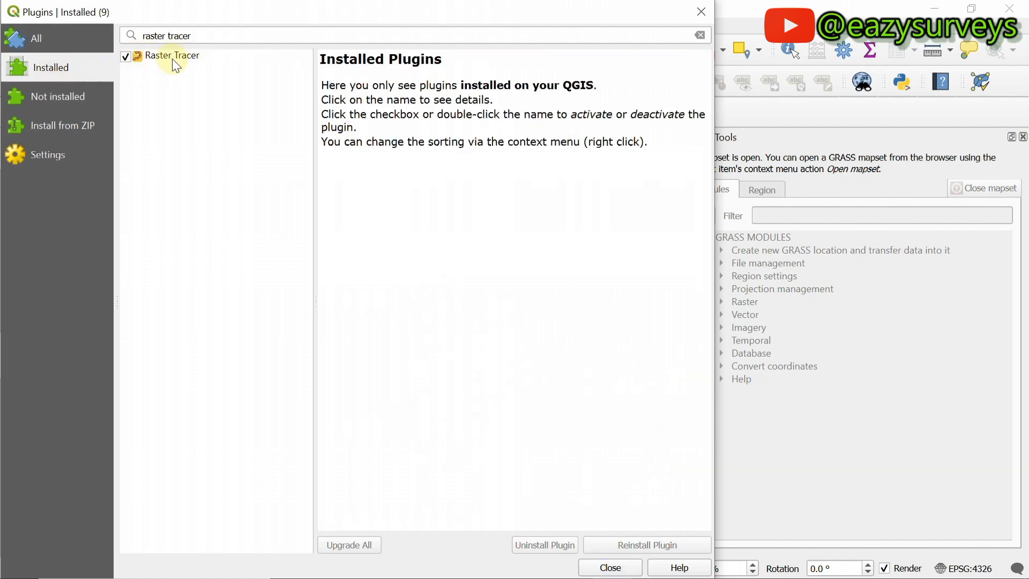
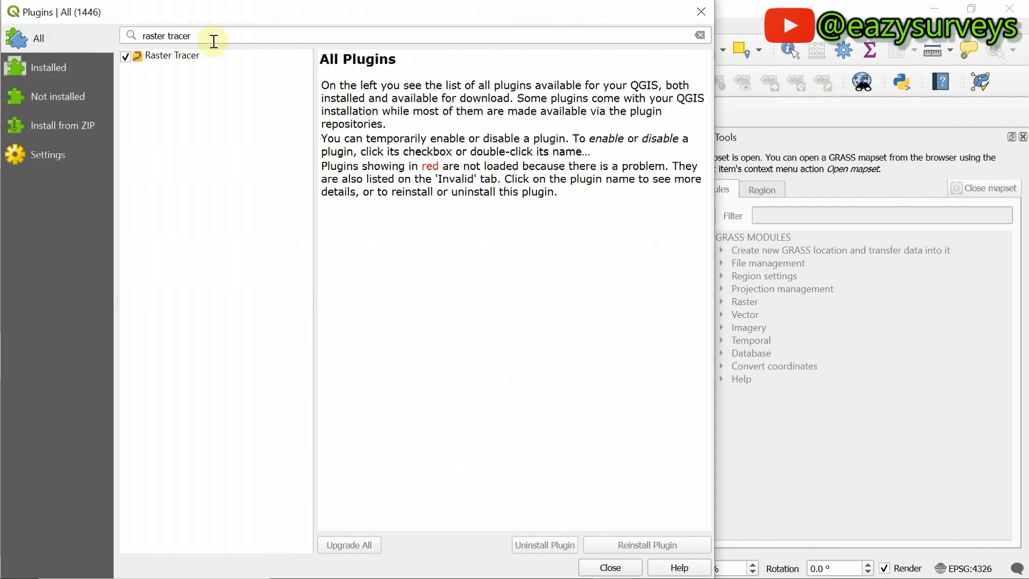
Step: Select the previous search text in the plugin search box so it can be replaced
drag(204, 36, 143, 36)
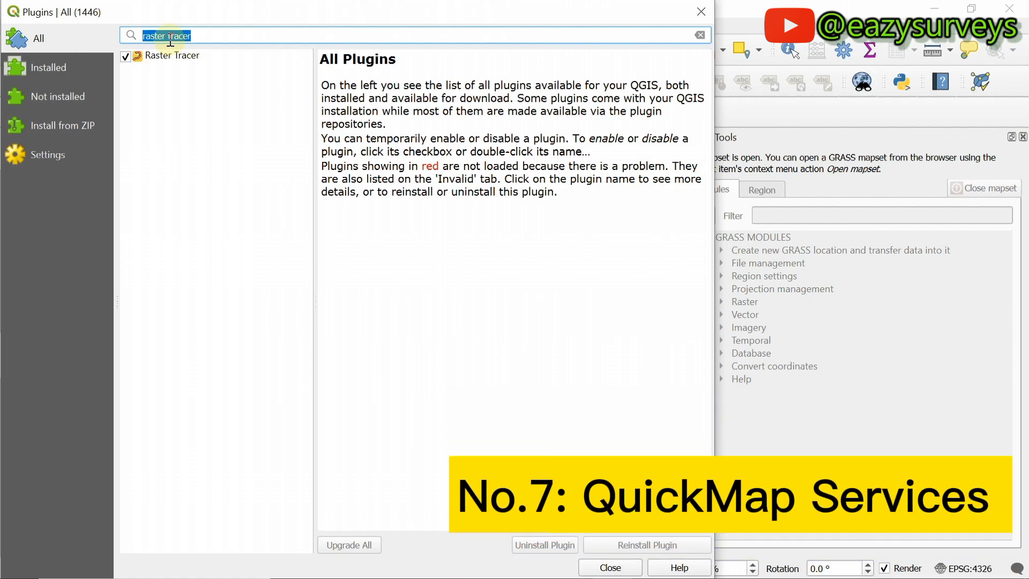
Step: Search 'QUICKMA', install QuickMapServices, and confirm it appears among Installed plugins
text(QUICKMA)
click(171, 70)
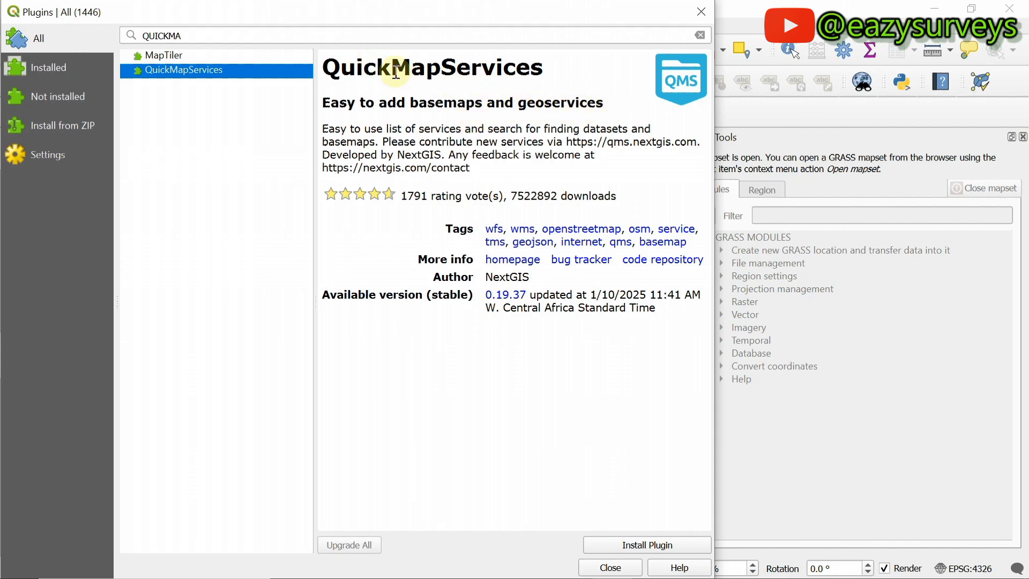
click(655, 545)
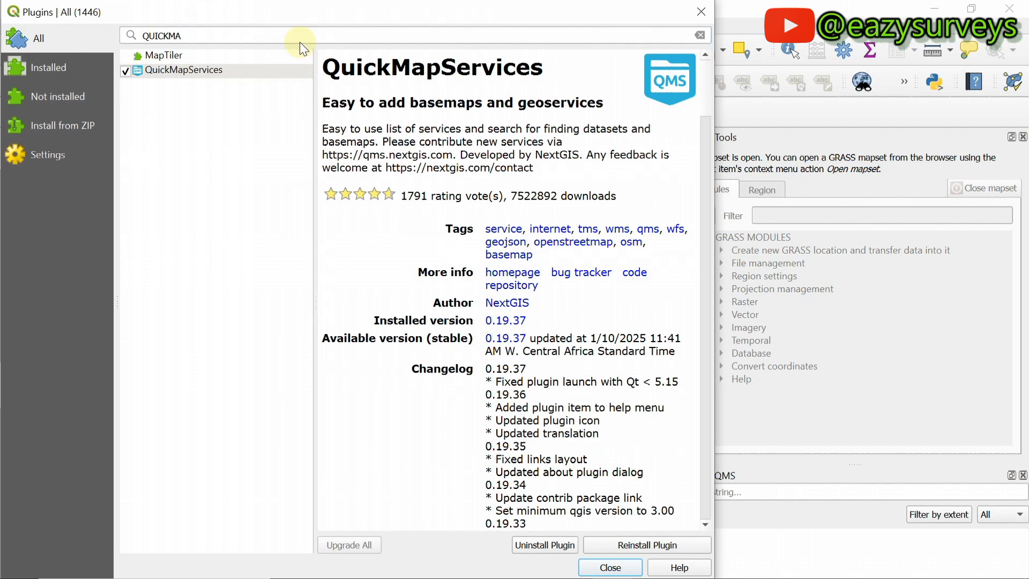
click(49, 66)
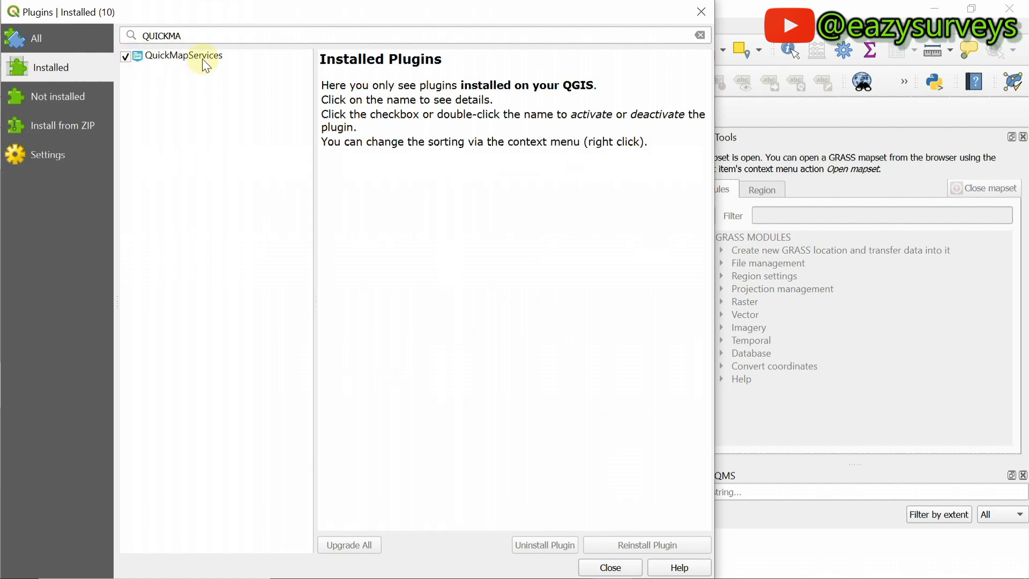
Step: Return to the full plugin list with the search cleared, then search 'qgis2'
double_click(179, 35)
key(BackSpace)
click(41, 37)
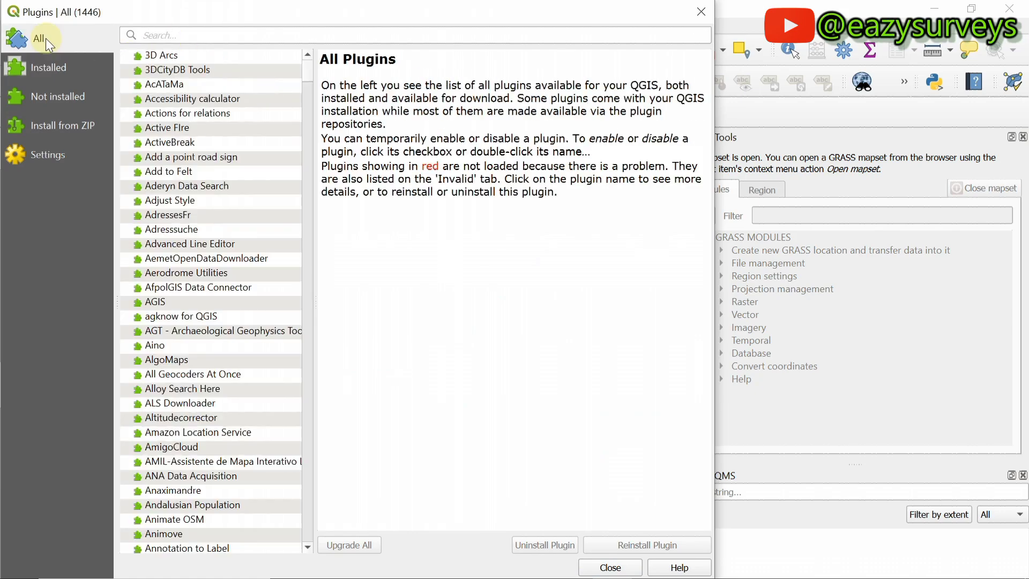
click(162, 35)
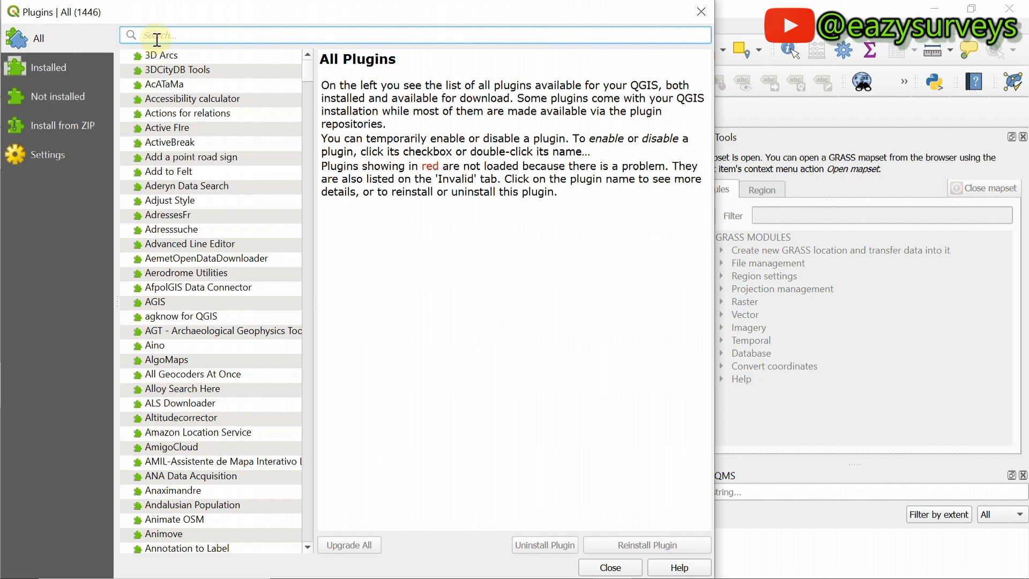
text(qgi)
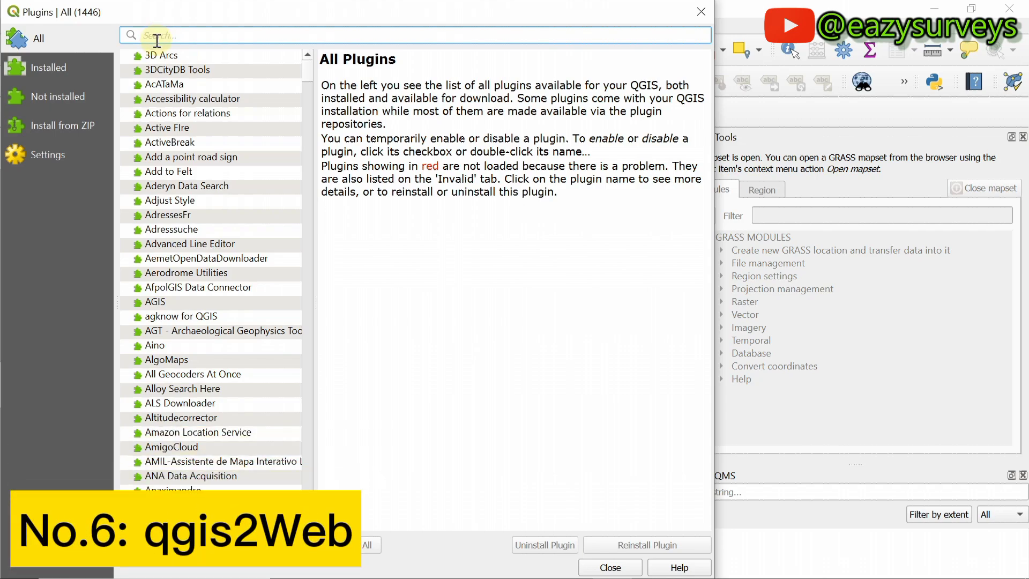
text(s2)
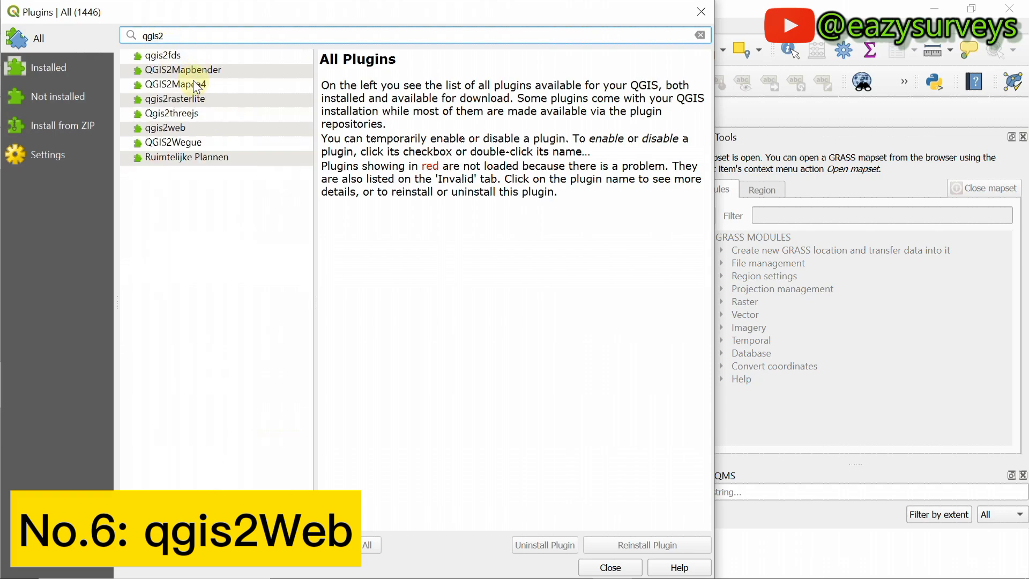
Step: Install qgis2web 3.24.0 after highlighting its description, then search 'quicko'
click(173, 130)
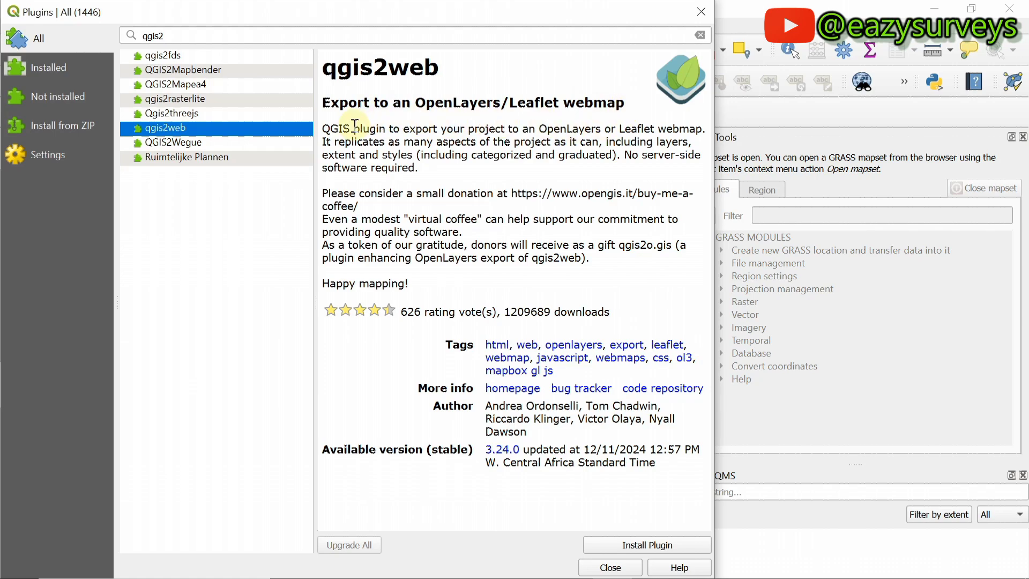
drag(322, 130, 695, 145)
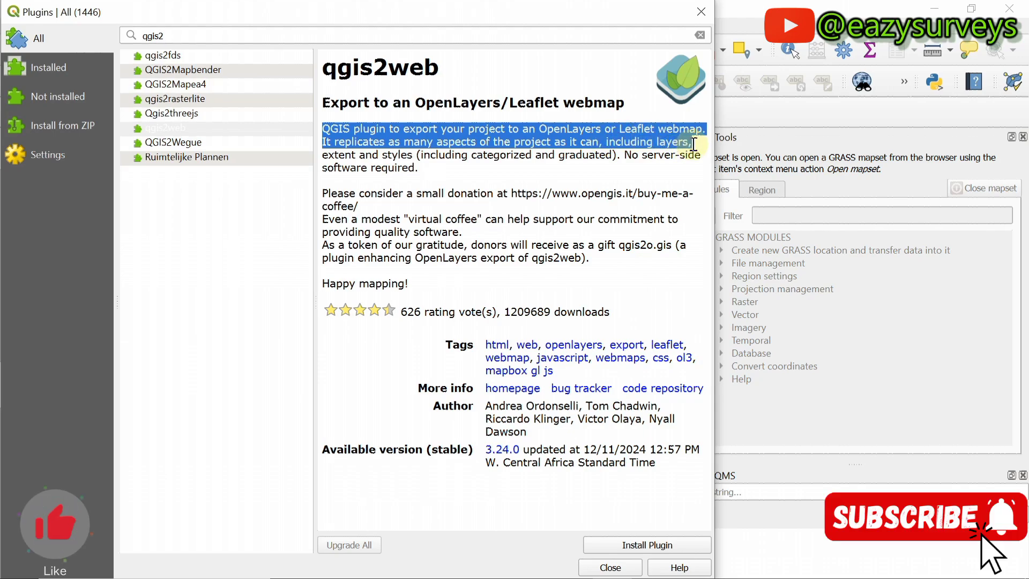
click(655, 541)
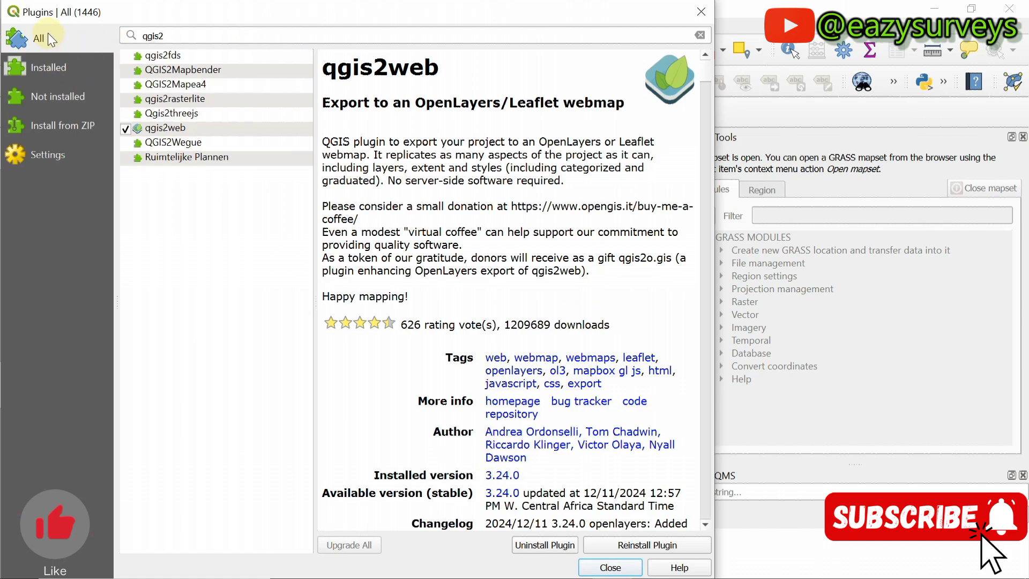
drag(168, 37, 121, 41)
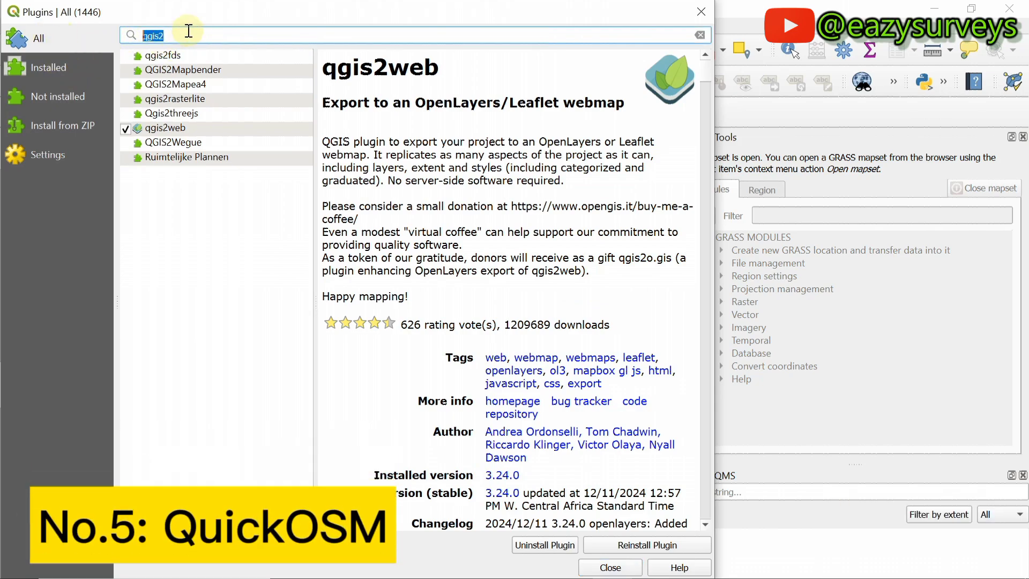
text(quic)
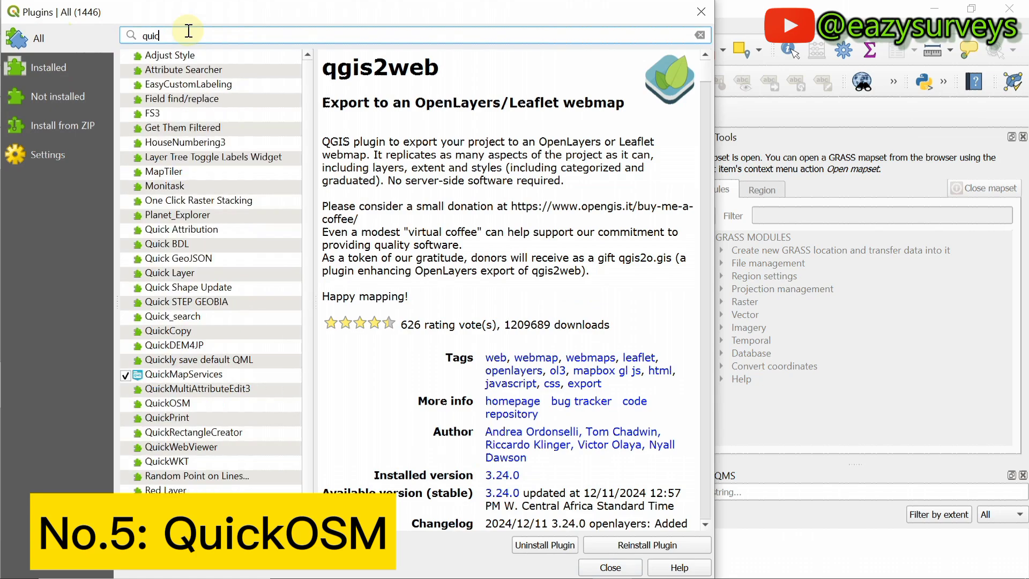
text(ko)
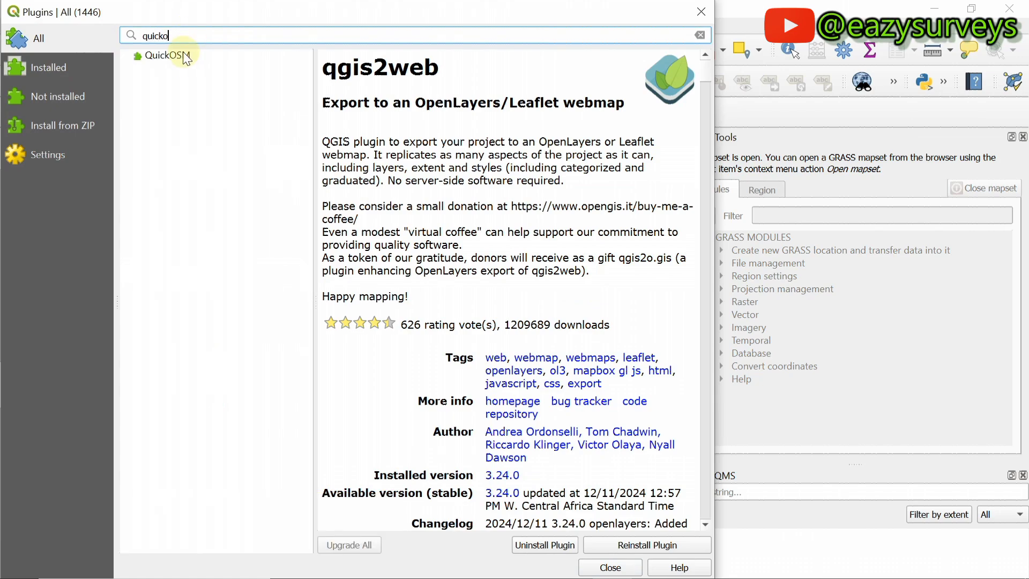
Step: Install QuickOSM 2.3.2 from the 'quicko' results and select the search text
click(176, 55)
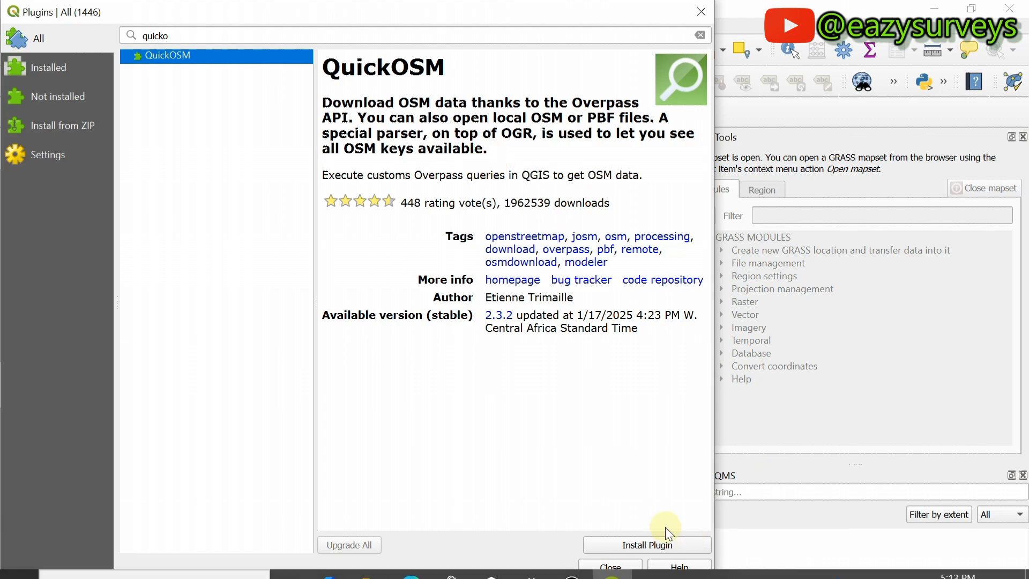
click(652, 542)
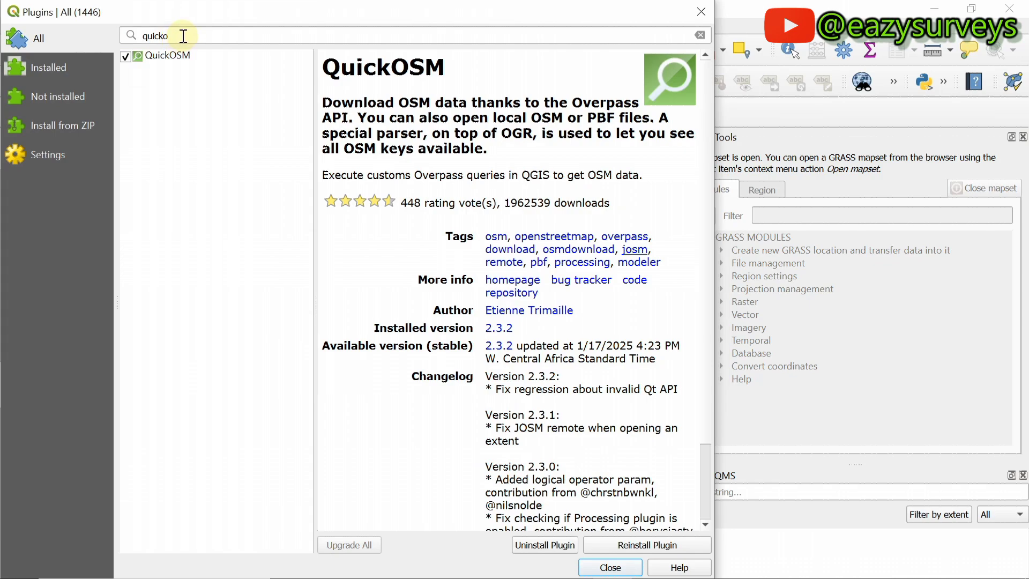
drag(183, 36, 126, 36)
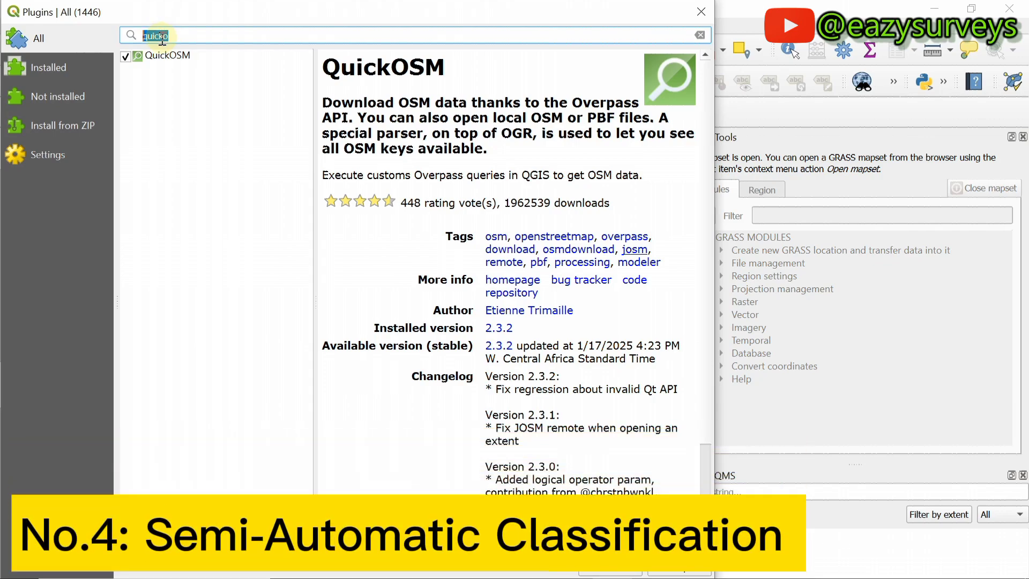
Step: Search 'semi', install Semi-Automatic Classification Plugin 8.5.0, then search 'geocoding'
text(semi)
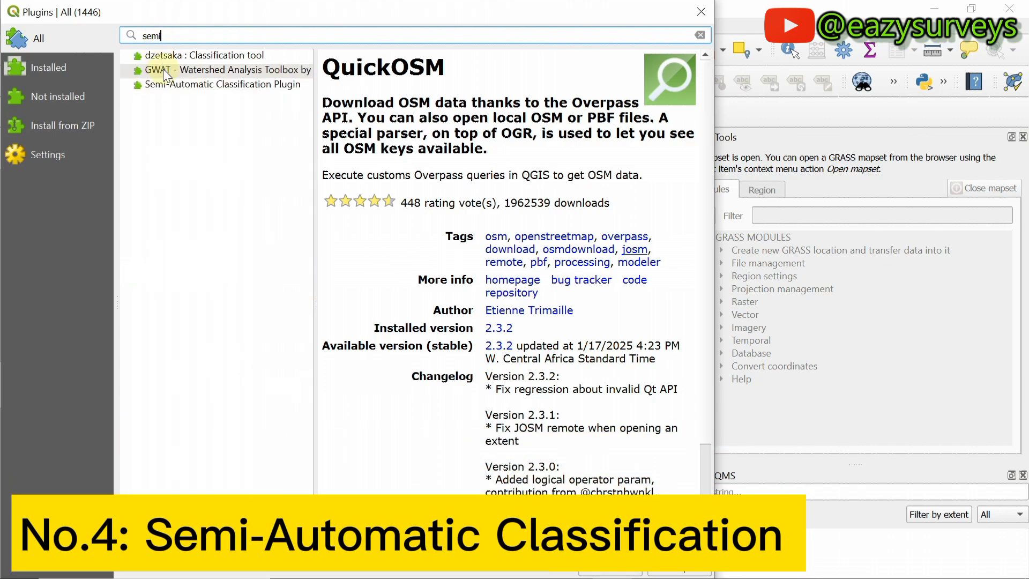
click(184, 83)
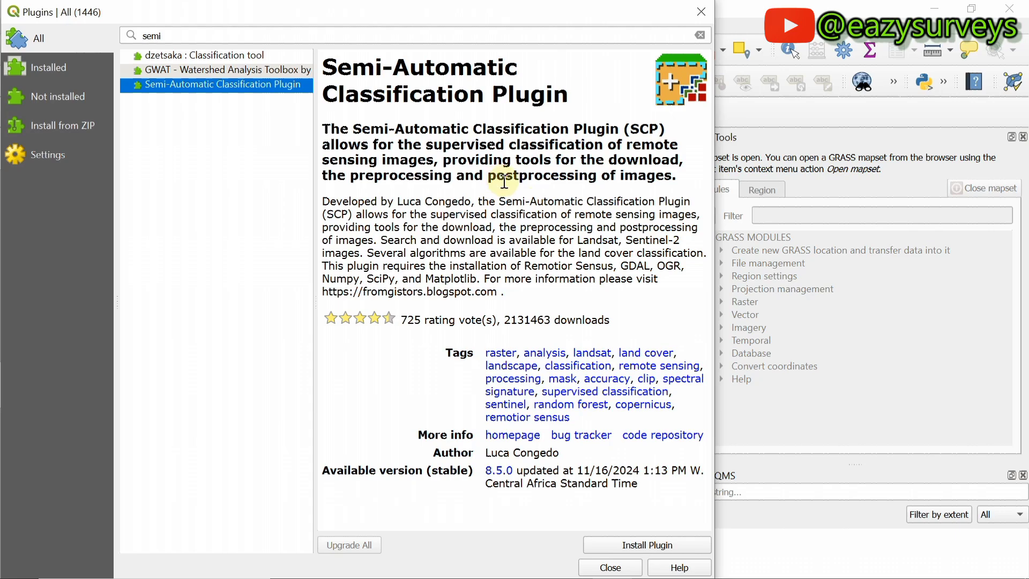
click(655, 543)
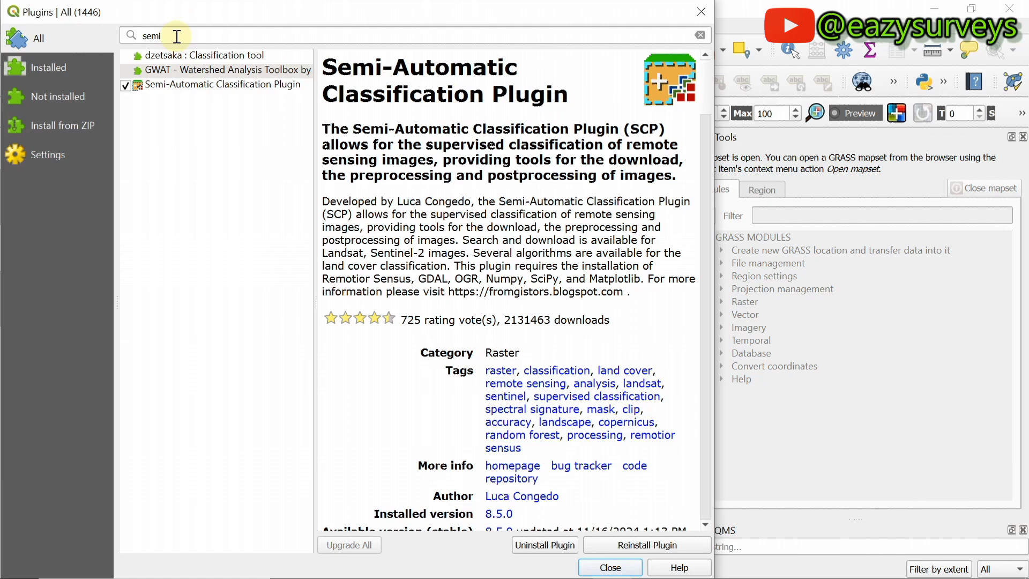
drag(177, 36, 129, 36)
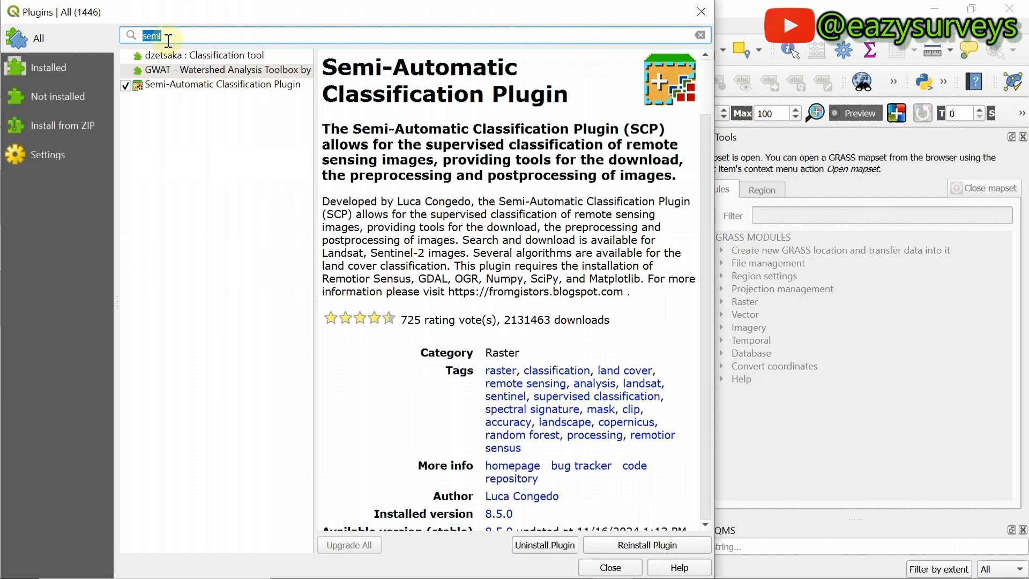
text(geoc)
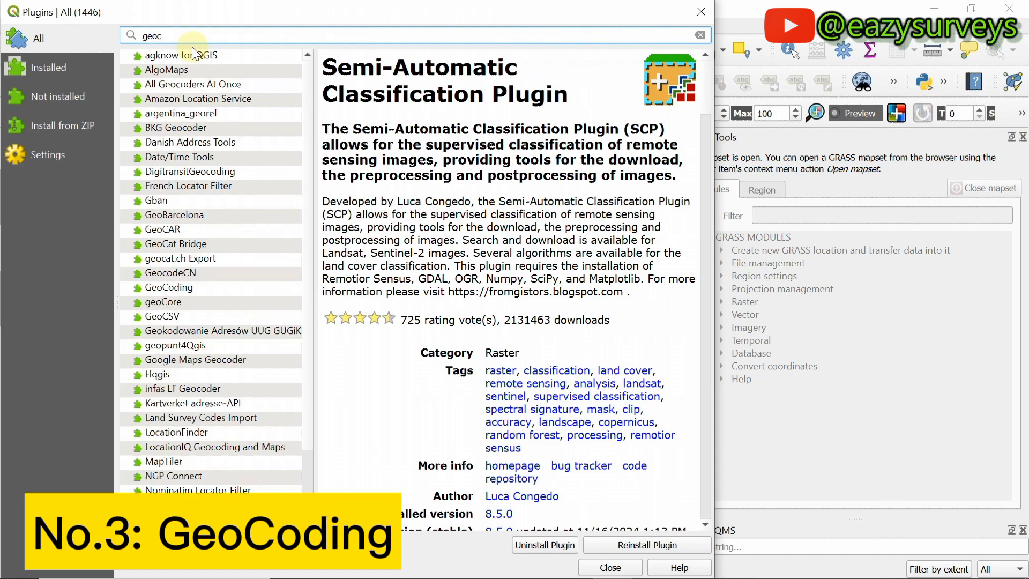
text(oding)
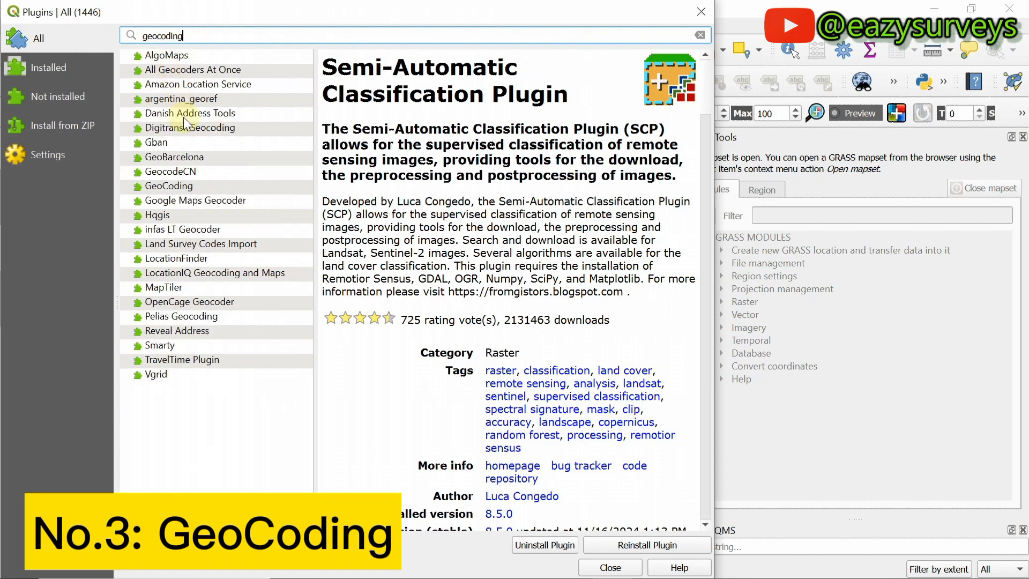
Step: Install GeoCoding 2.19 from the 'geocoding' results and select the search text
click(166, 185)
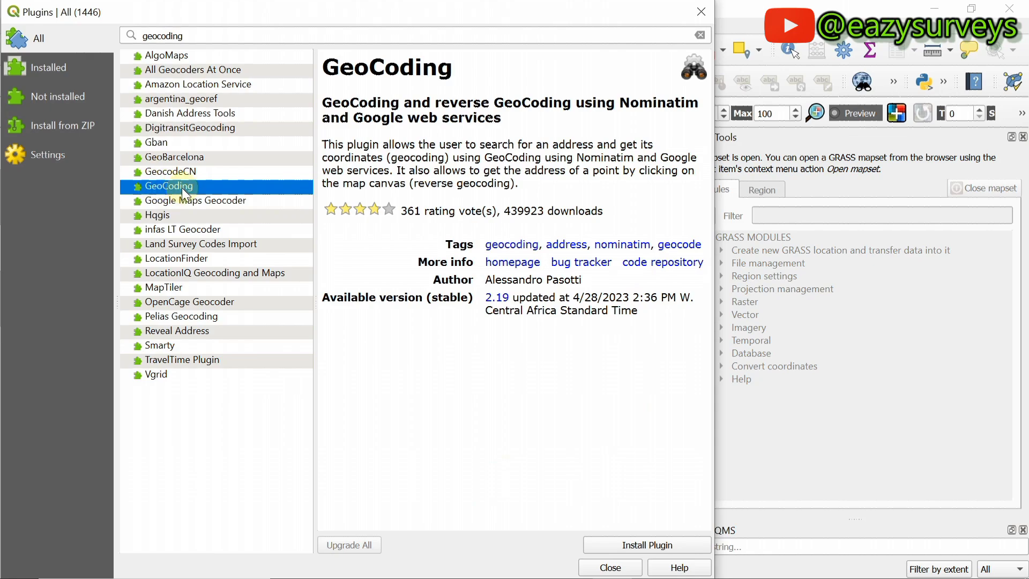
click(332, 147)
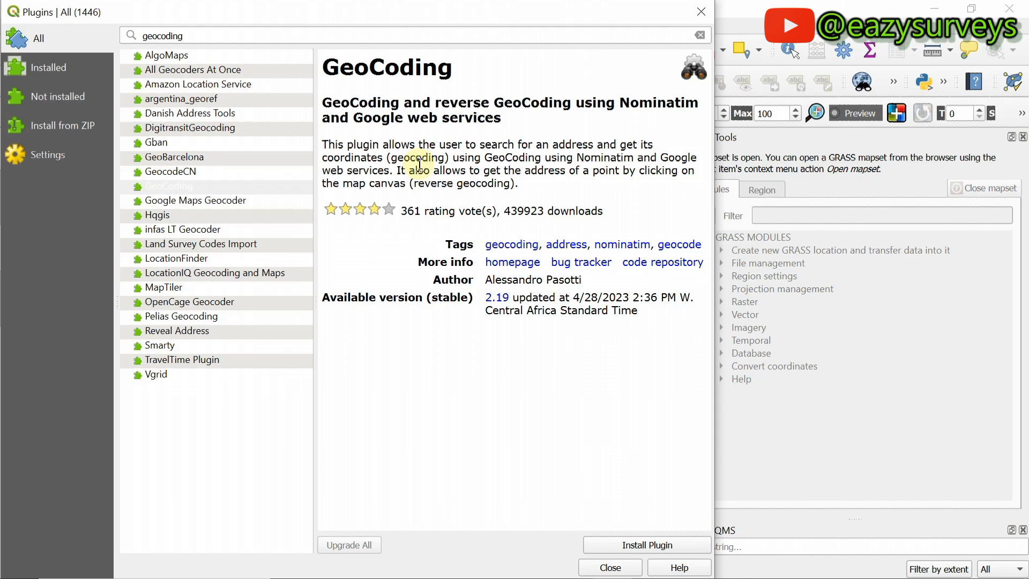
click(643, 544)
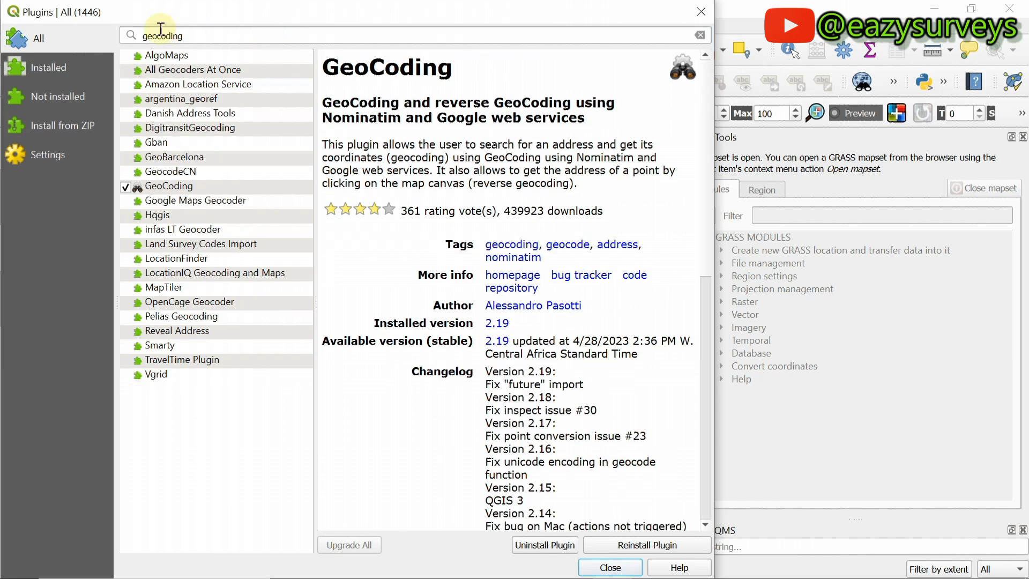
drag(195, 37, 115, 39)
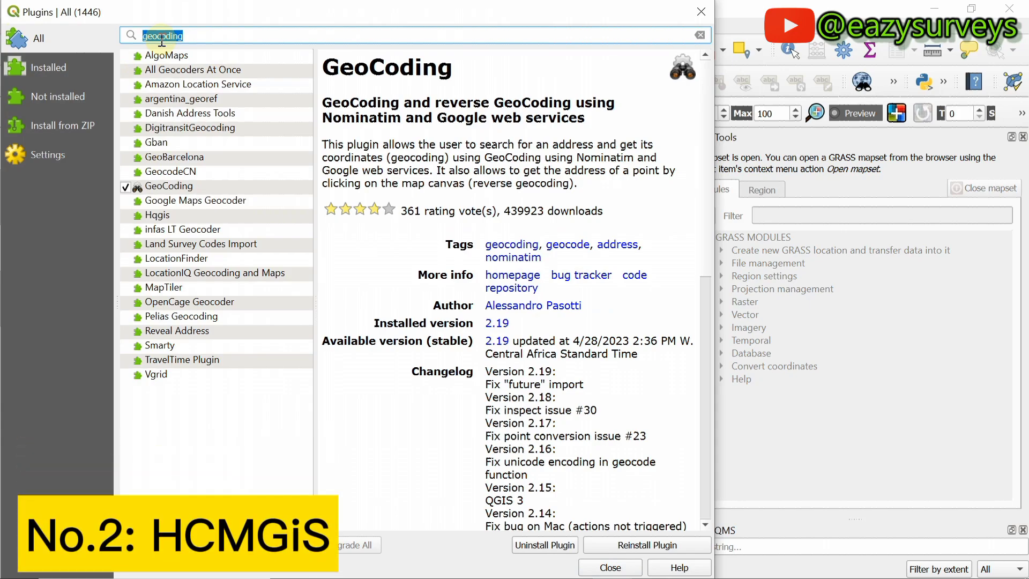
Step: Search 'Hcm', show HCMGIS details, and highlight its Basemaps and Batch Converter features
text(H)
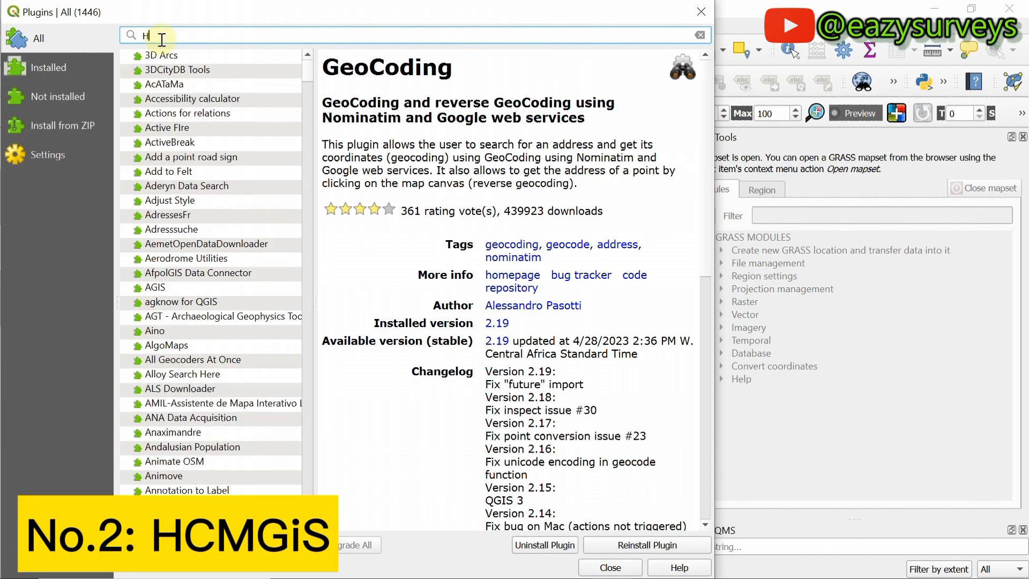
text(cm)
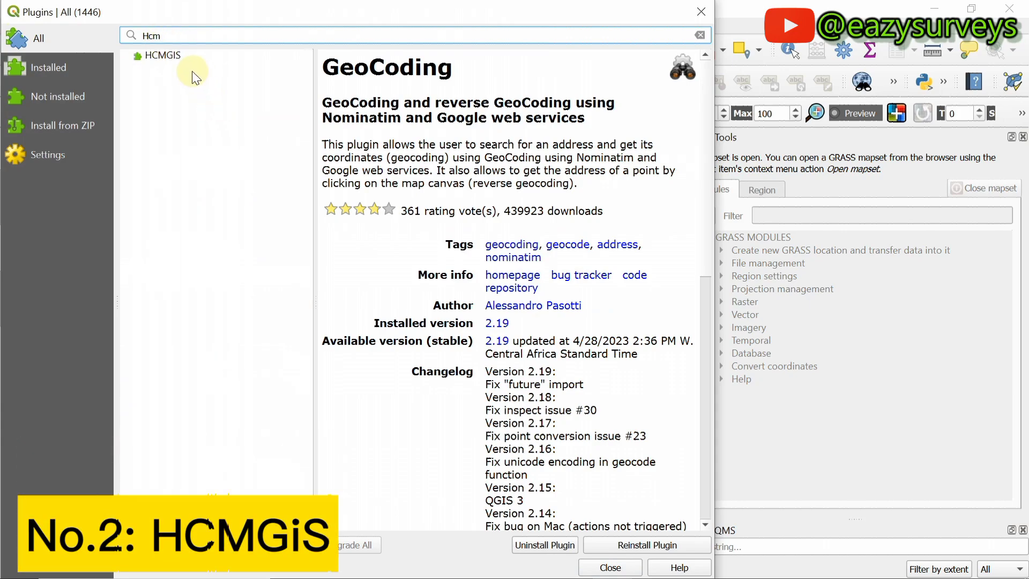
click(170, 57)
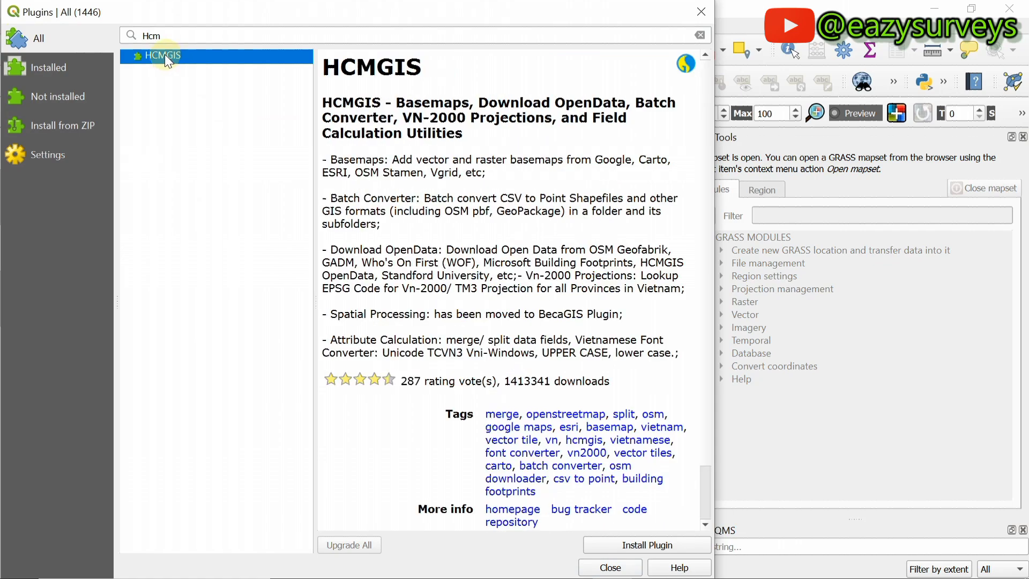
click(367, 68)
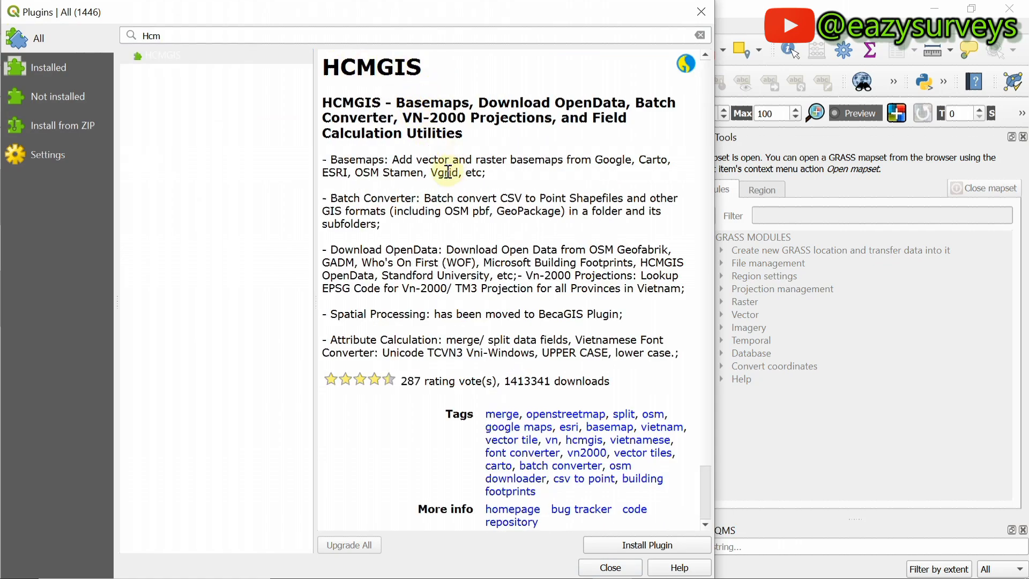
drag(330, 160, 493, 173)
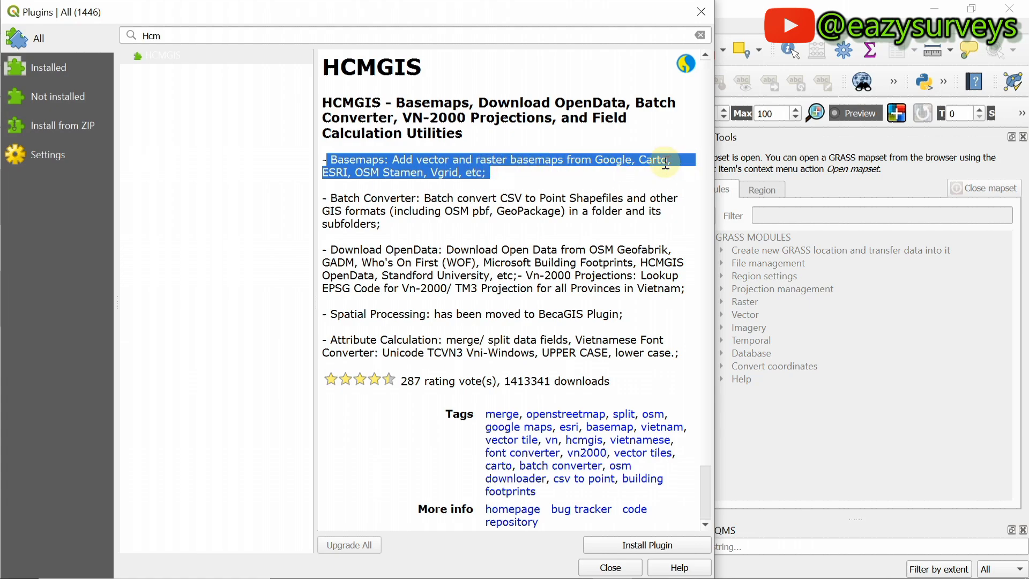
click(491, 177)
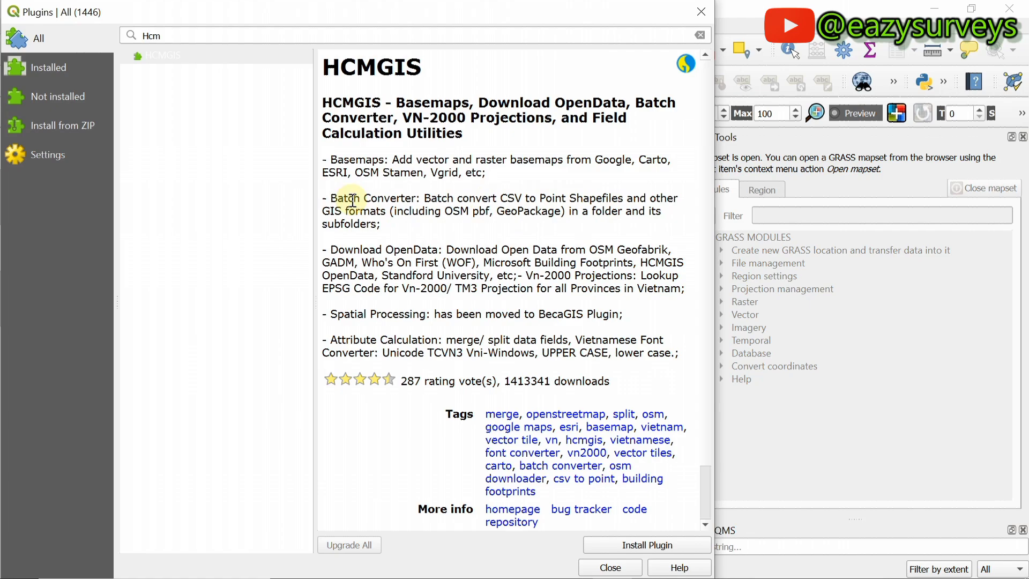
drag(329, 198, 415, 199)
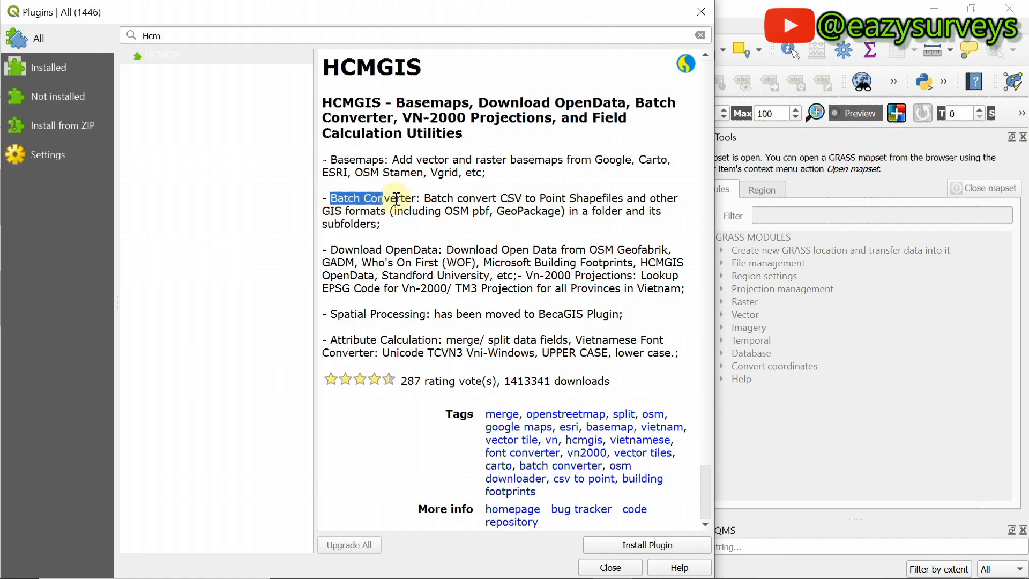
click(453, 205)
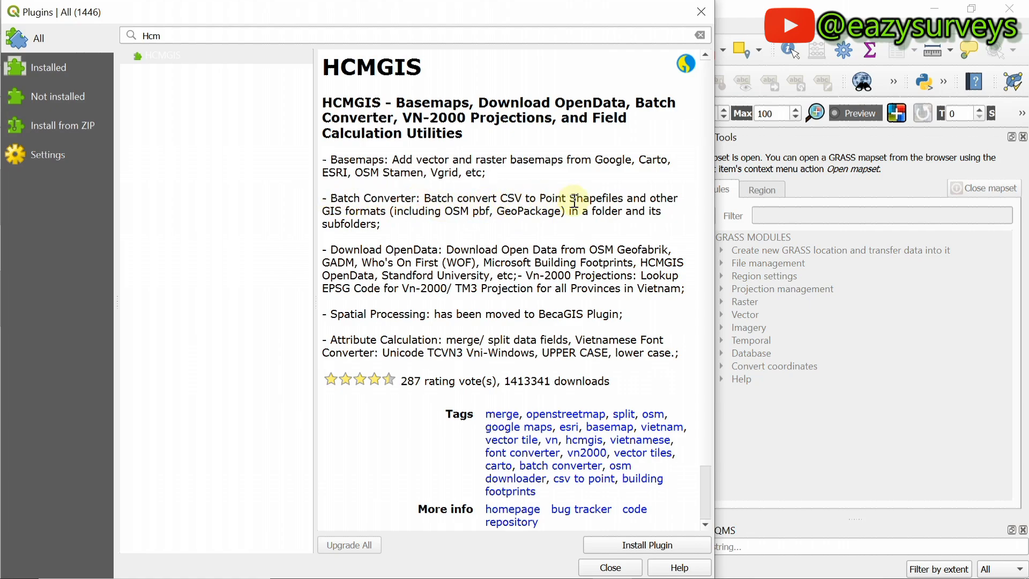
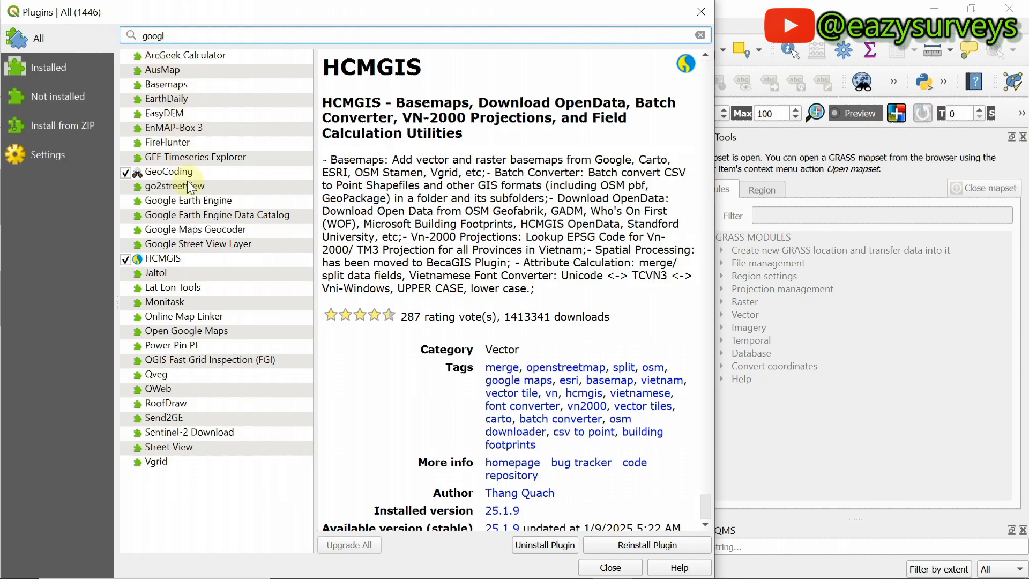
Step: Select Google Earth Engine in the plugin list and install it
click(194, 201)
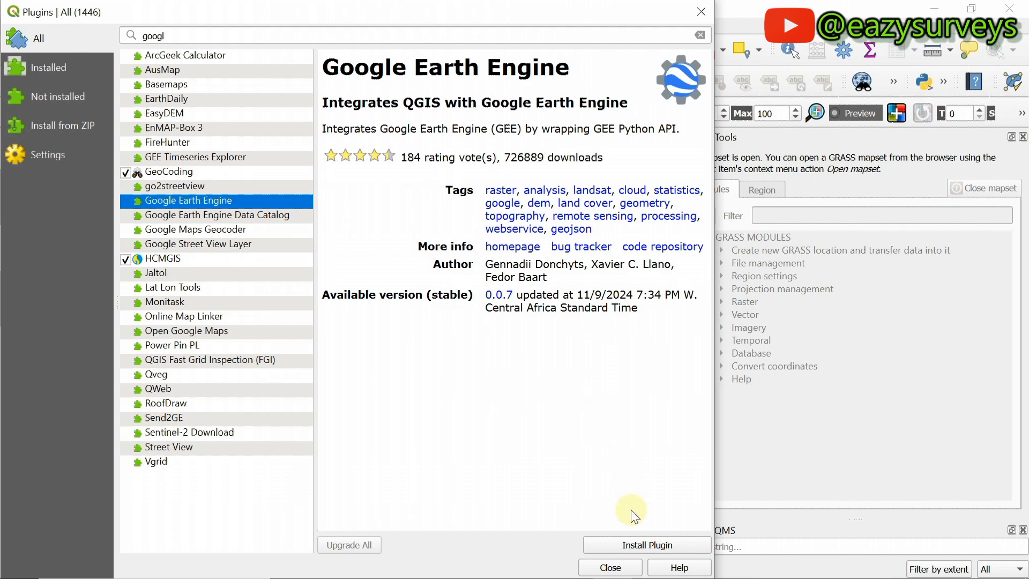
click(646, 552)
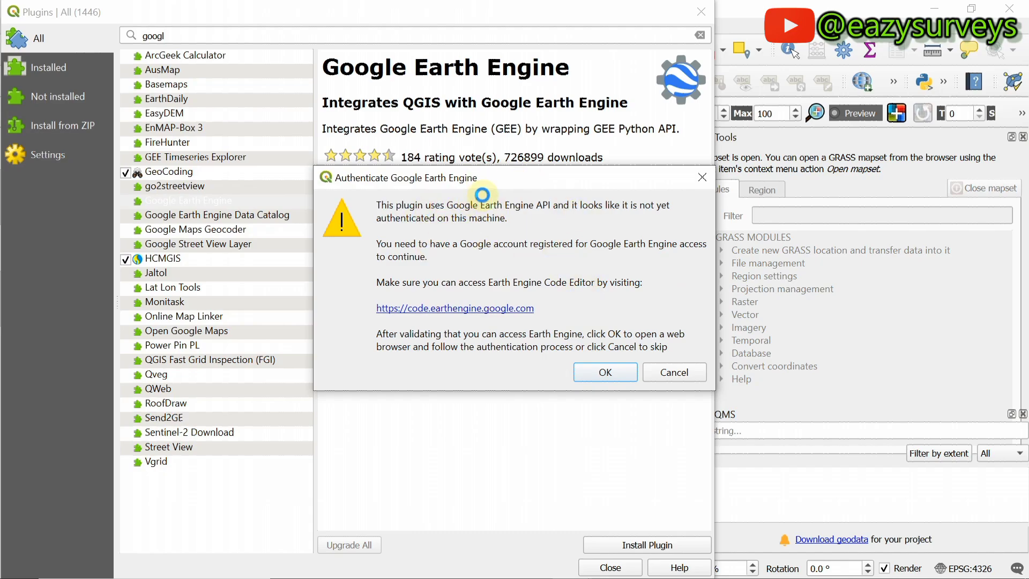
Step: Sign in to Google Accounts with a different account, entering its e-mail and password
click(605, 372)
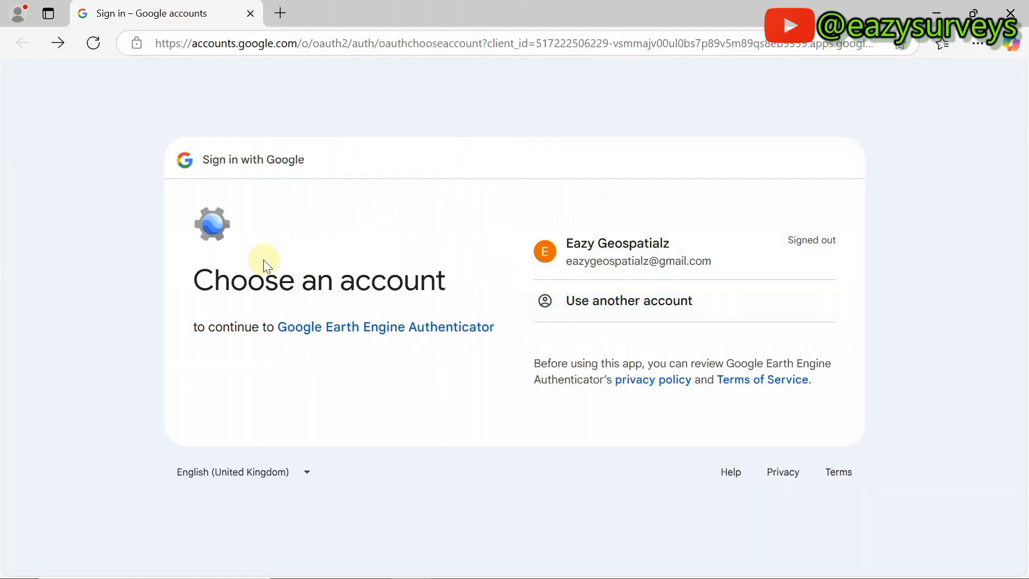
click(603, 308)
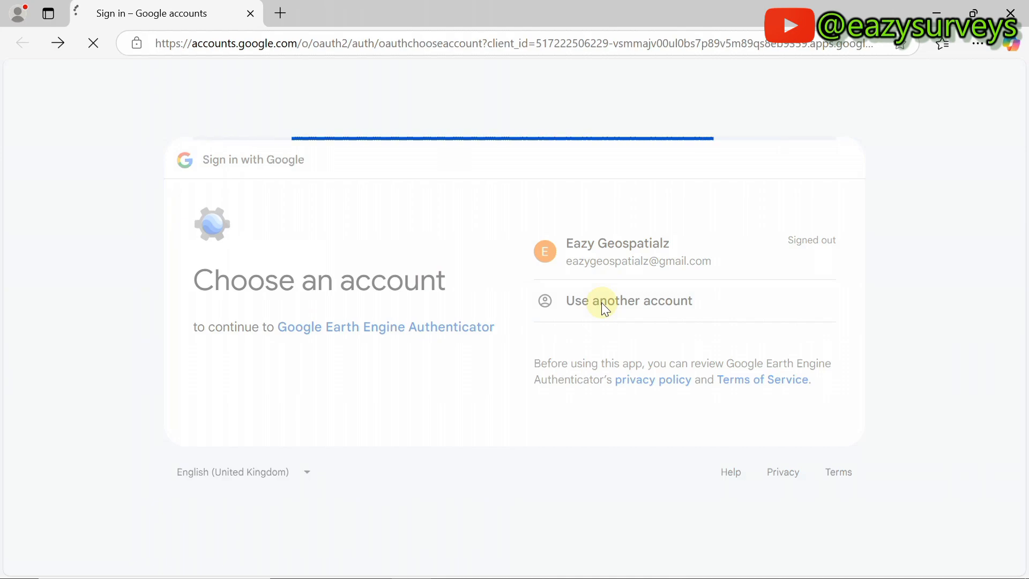
click(582, 254)
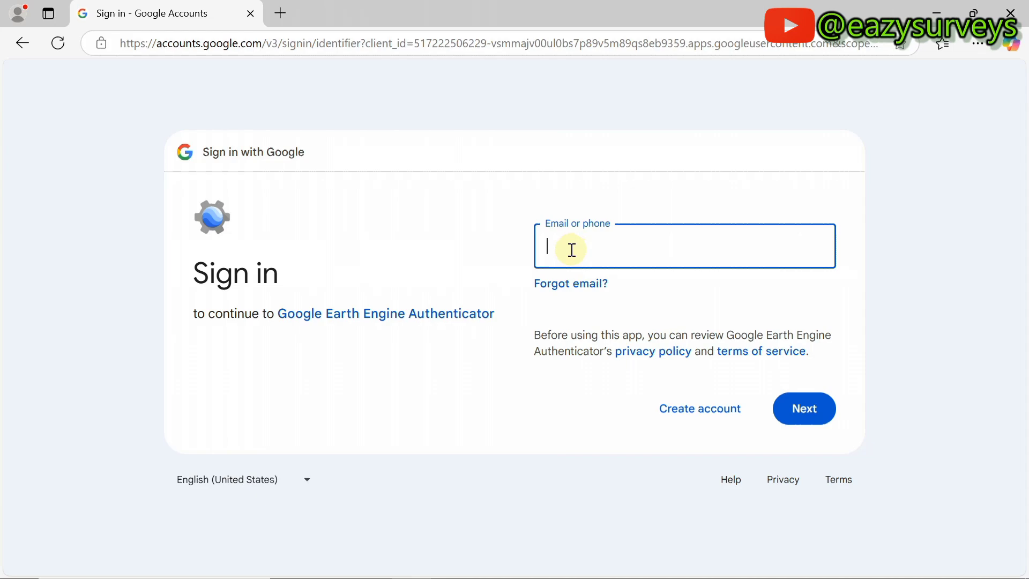
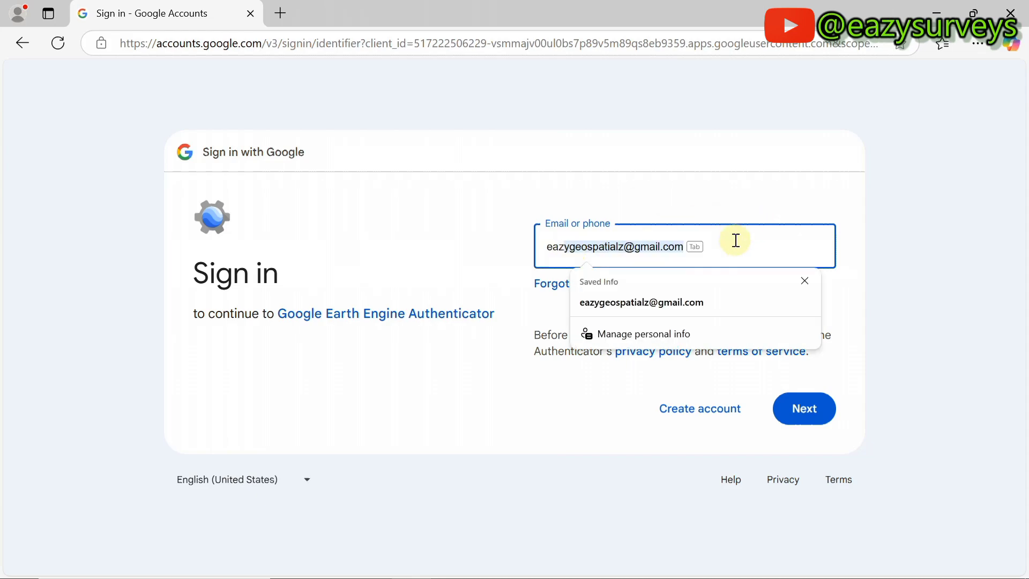
click(699, 300)
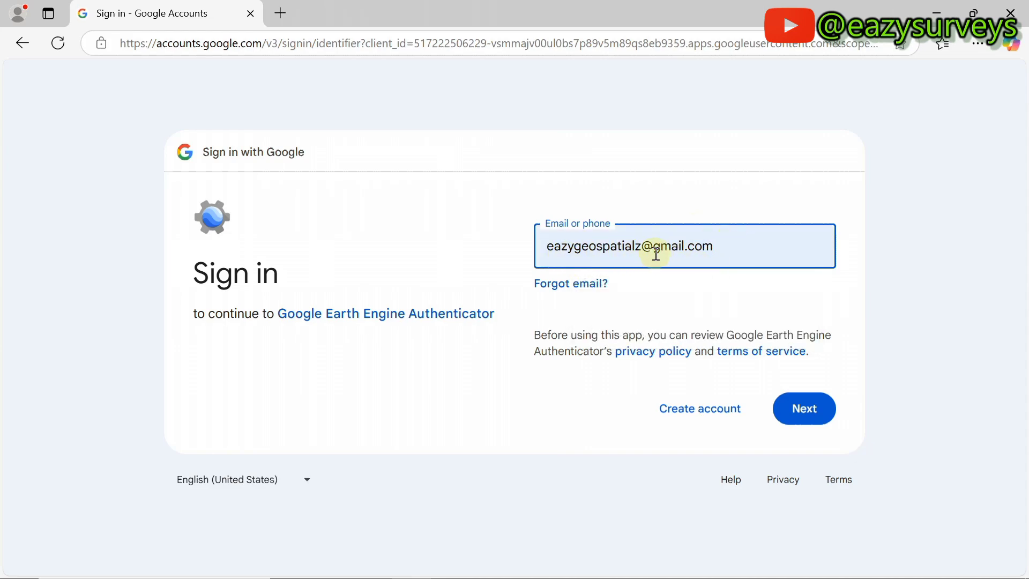
click(804, 409)
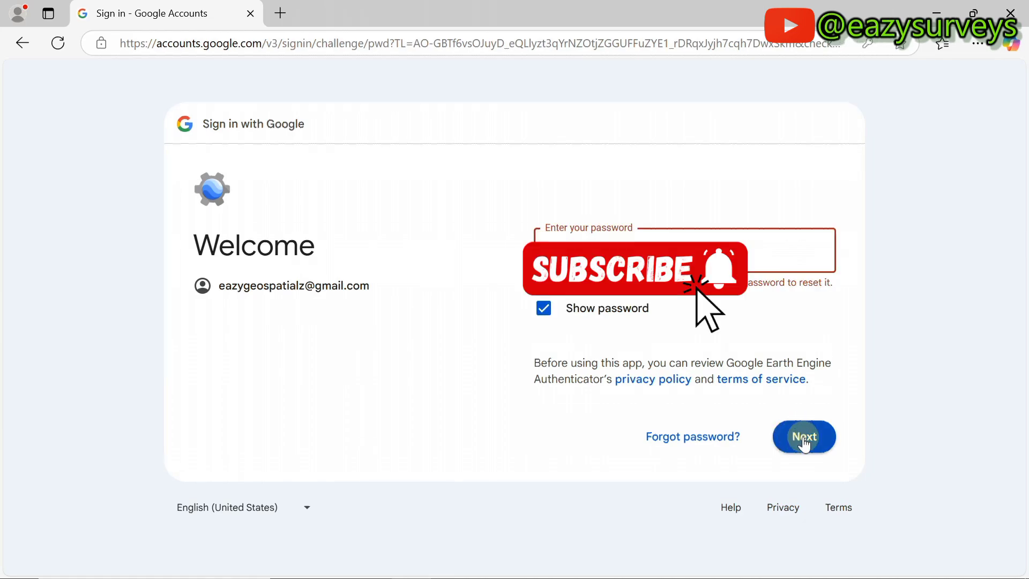
click(804, 436)
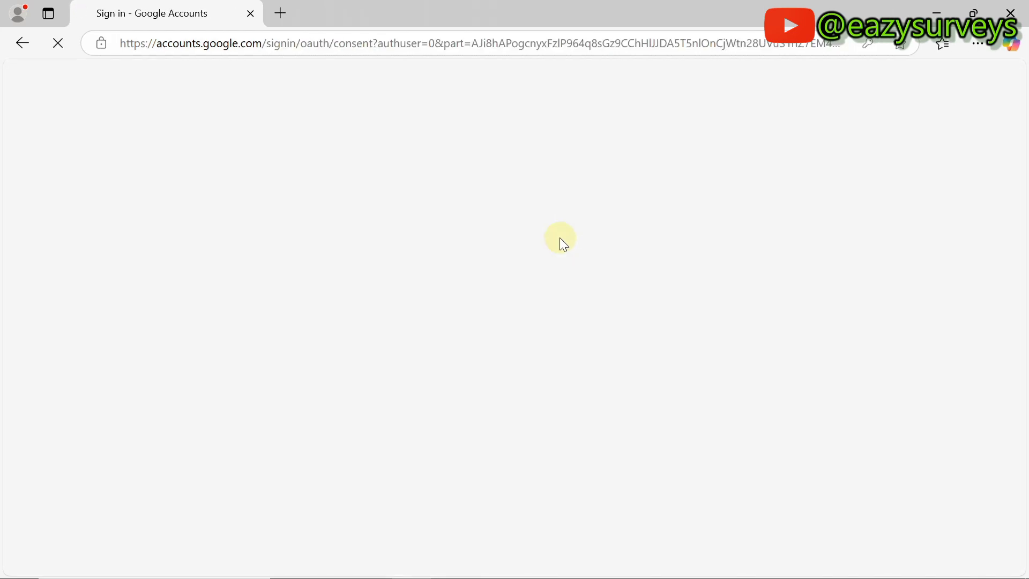
Step: Allow Google Earth Engine Authenticator access to the Google account
scroll(544, 263, down, 3)
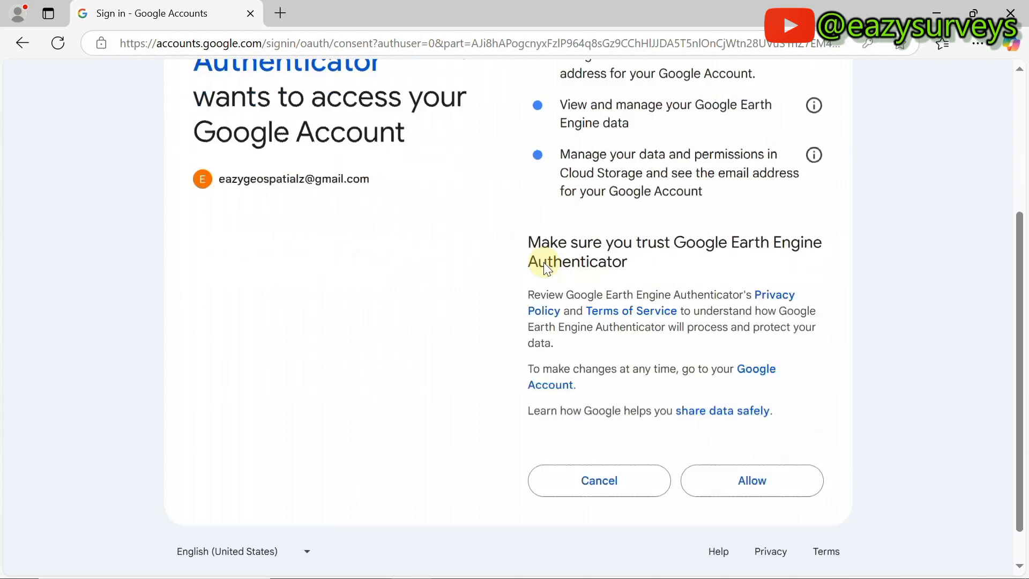
scroll(543, 263, up, 3)
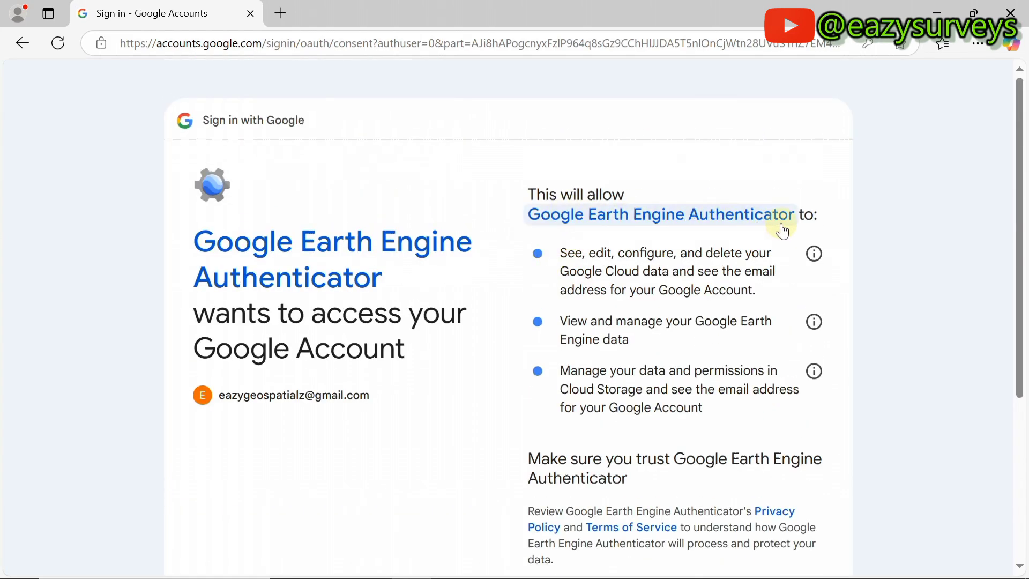
scroll(616, 272, down, 5)
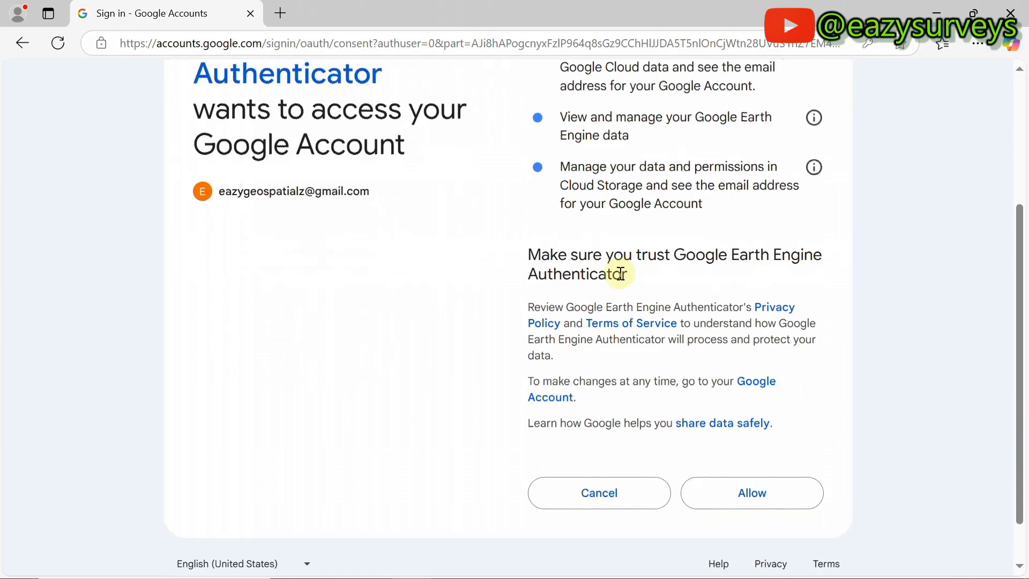
click(756, 442)
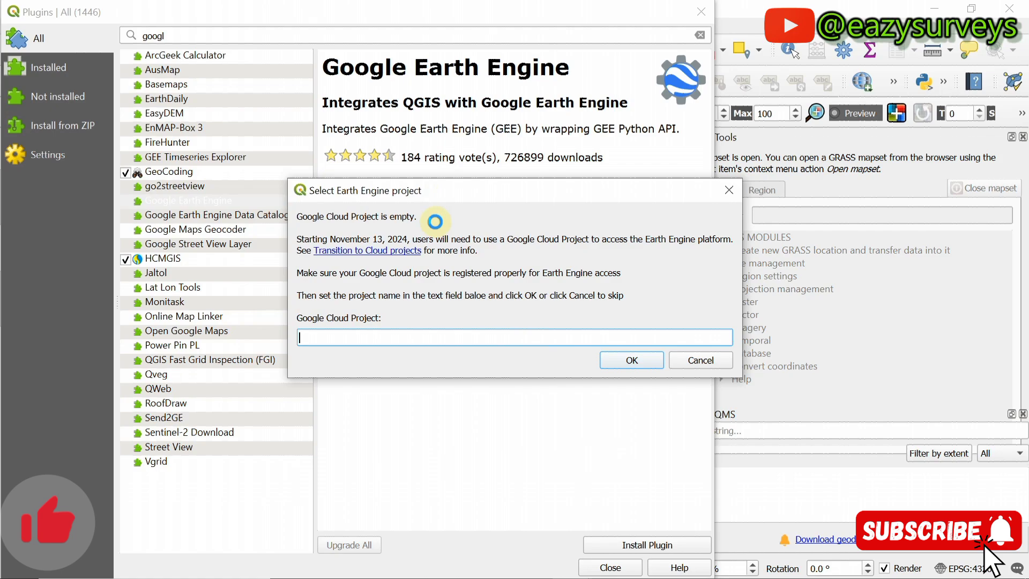
Step: Dismiss the project prompt and clear the search to list all 16 installed plugins, including Google Earth Engine
click(639, 360)
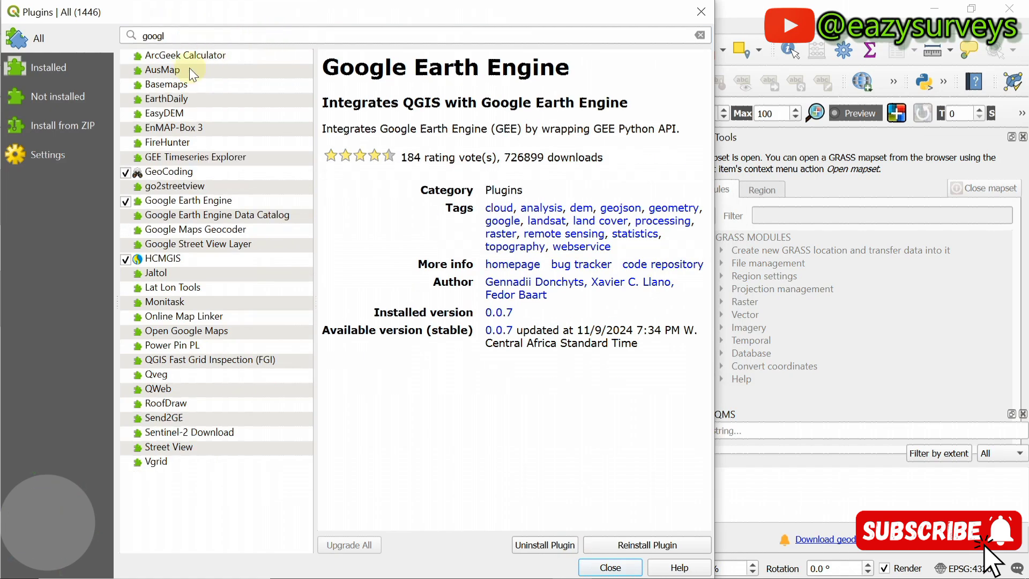
click(53, 68)
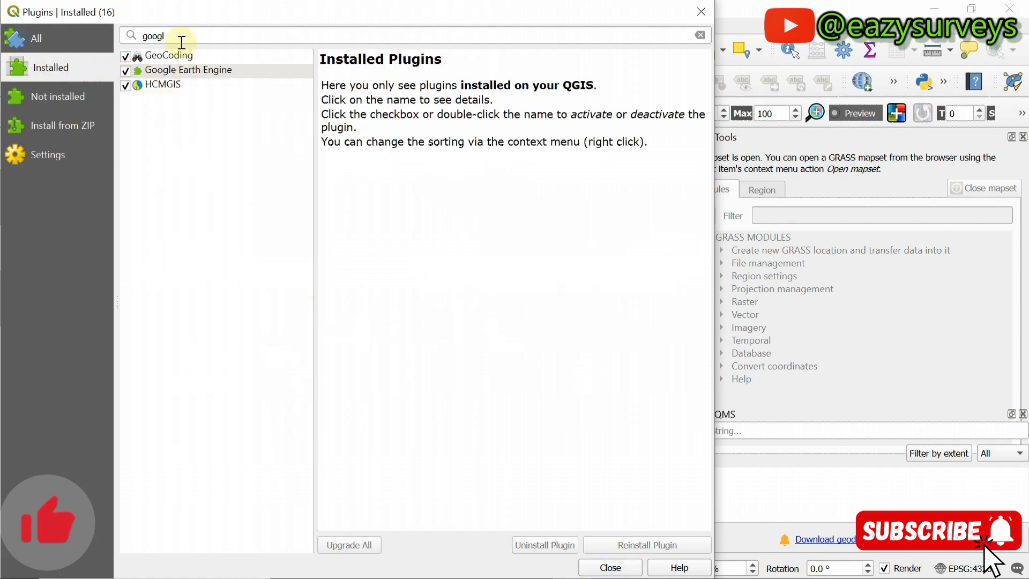
click(142, 36)
key(ctrl+a)
key(BackSpace)
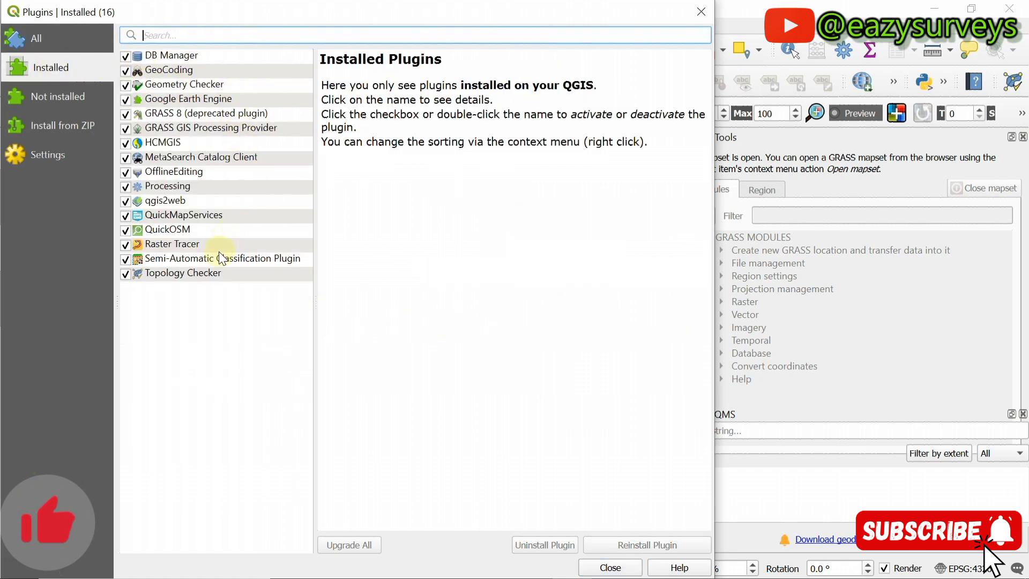
click(234, 320)
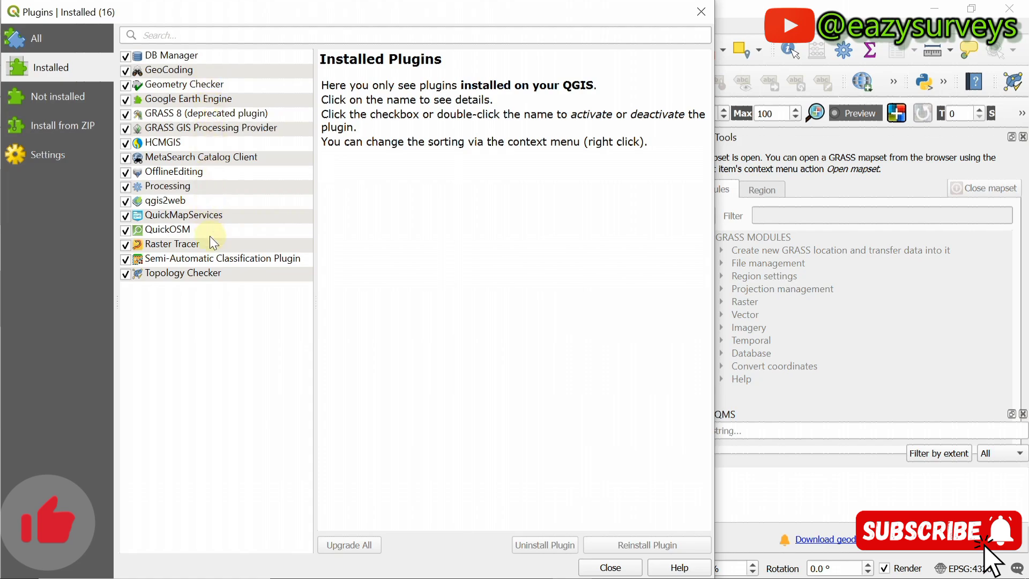
Step: Close the Plugins manager and the GRASS Tools panel
click(702, 12)
click(23, 26)
click(23, 26)
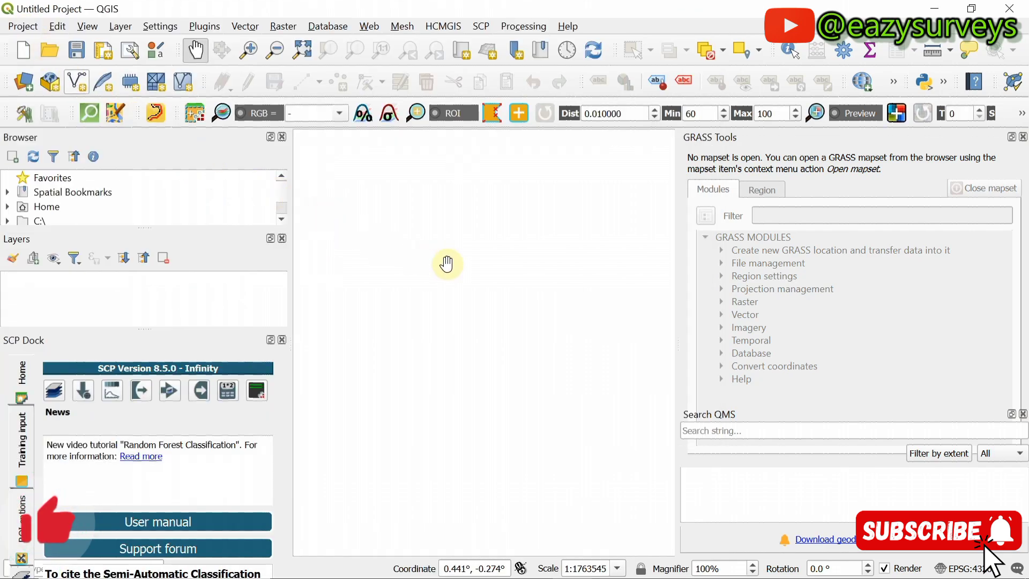
click(1024, 137)
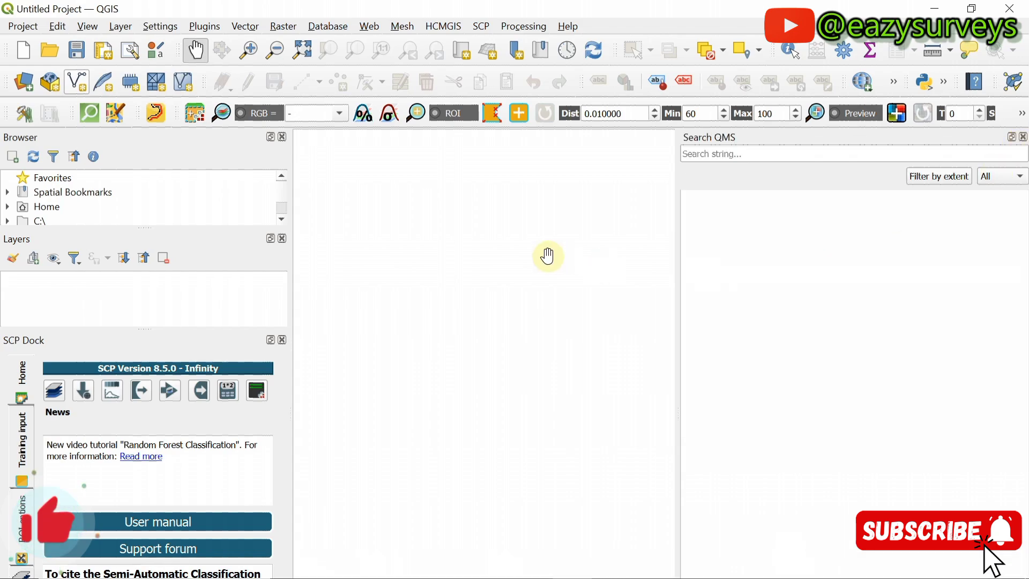